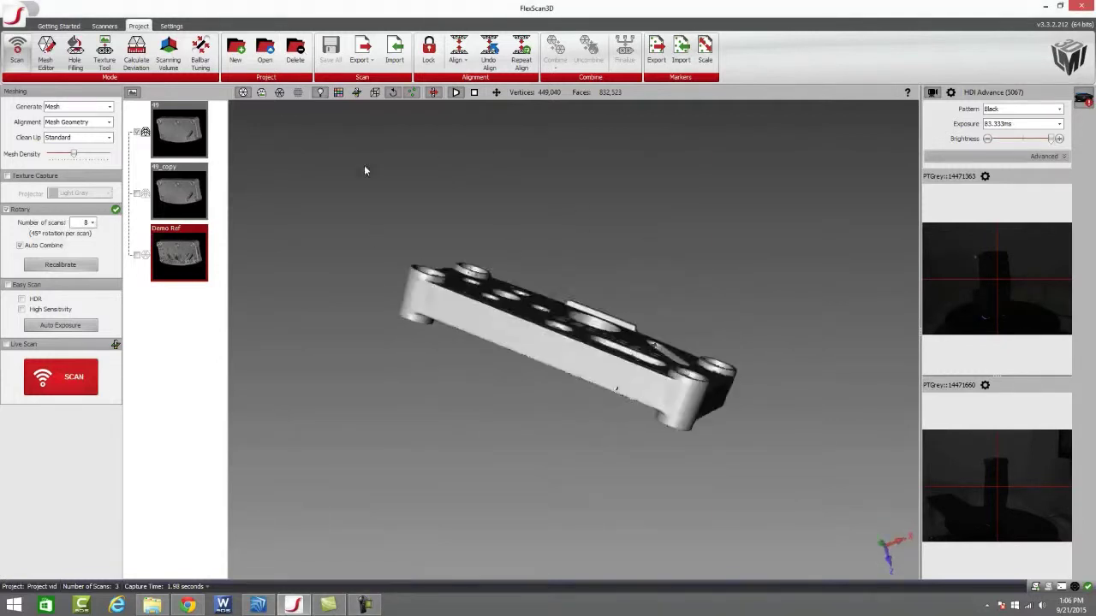
pyautogui.click(143, 255)
pyautogui.click(143, 256)
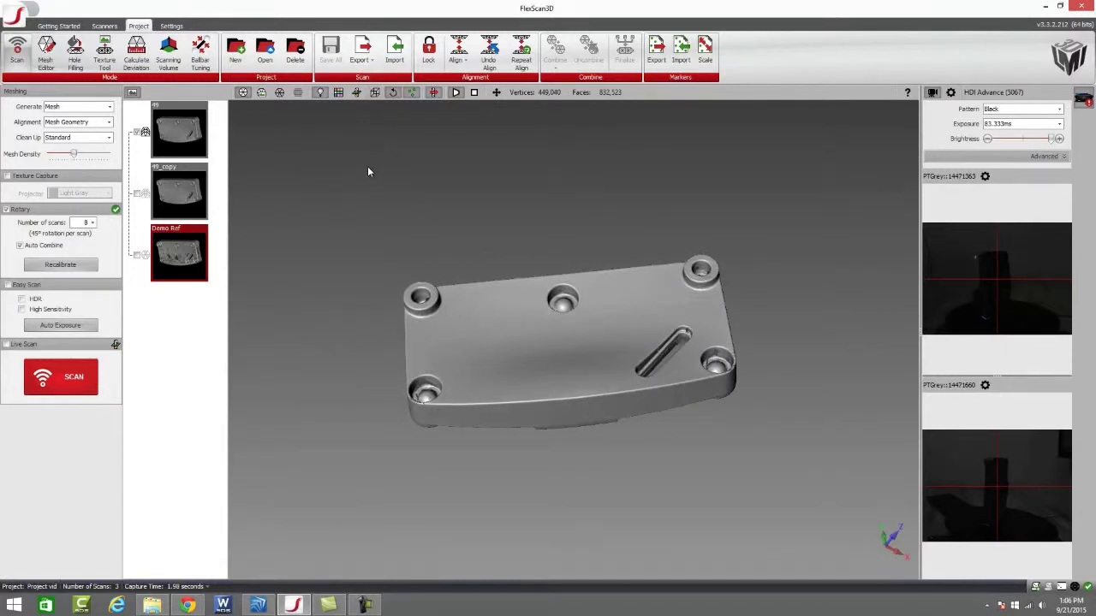
# Switch the project to Mesh Editor mode with the scanned part's face in view.
pyautogui.click(47, 57)
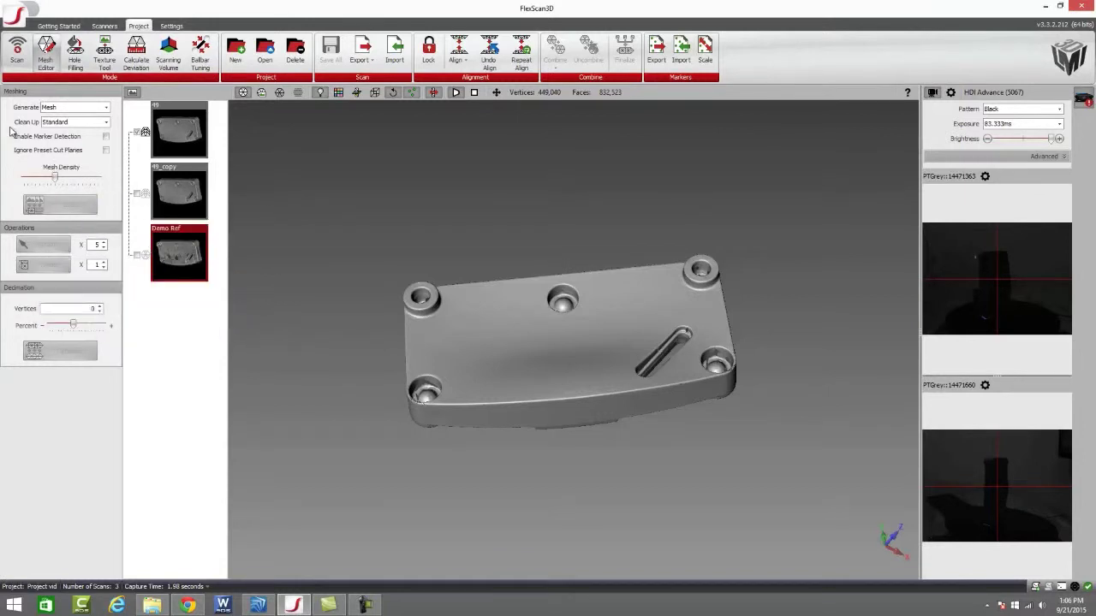
pyautogui.moveTo(706, 236); pyautogui.dragTo(650, 214)
pyautogui.click(151, 26)
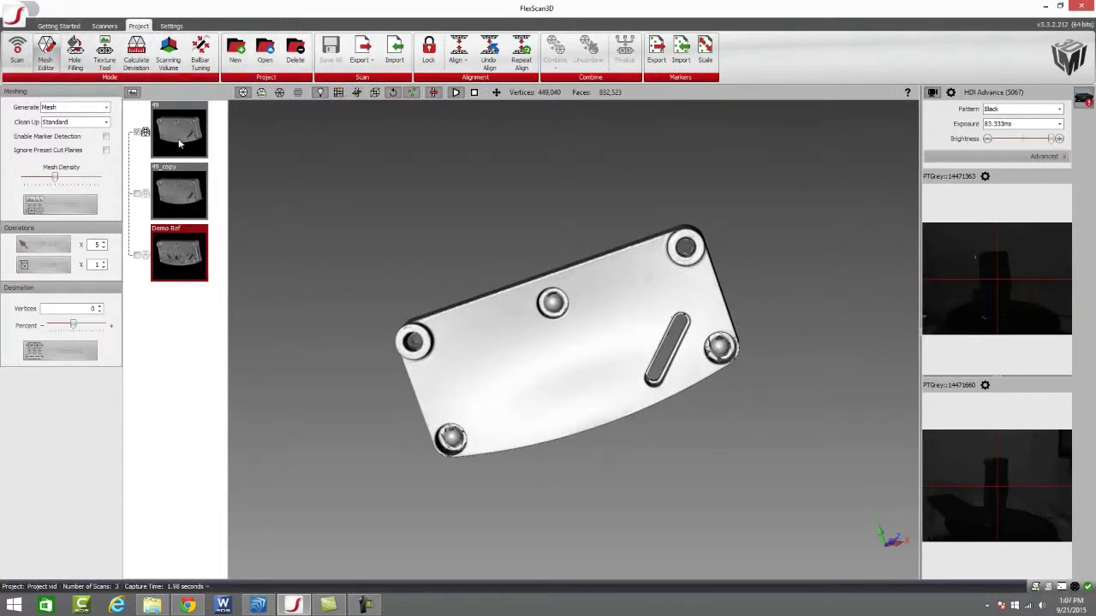
# Finalize the combined scan 49 into a single mesh using Precise Merge.
pyautogui.click(182, 134)
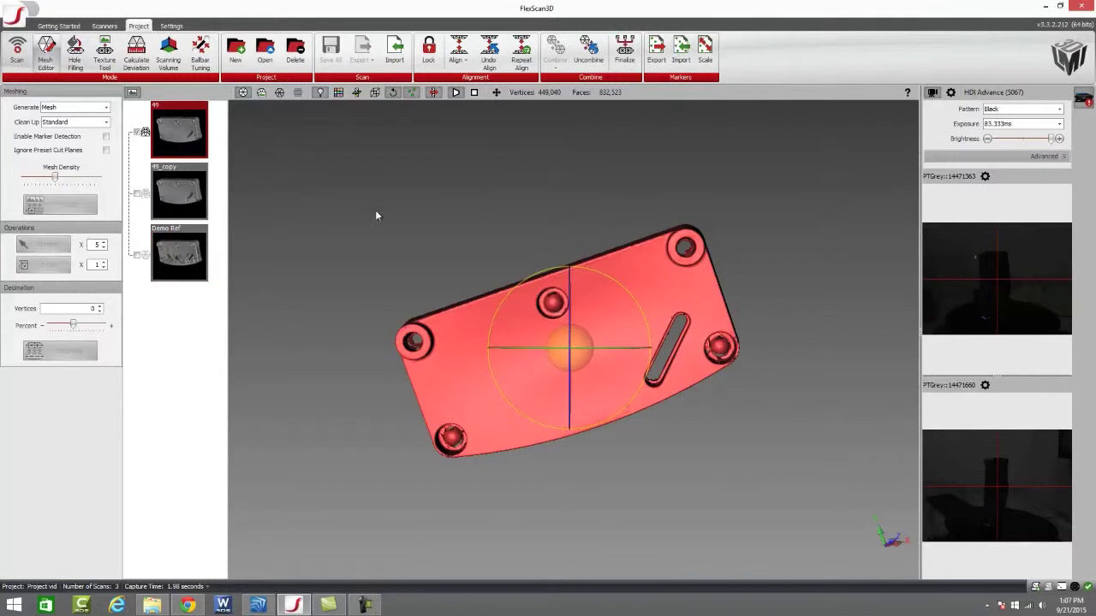
pyautogui.click(624, 60)
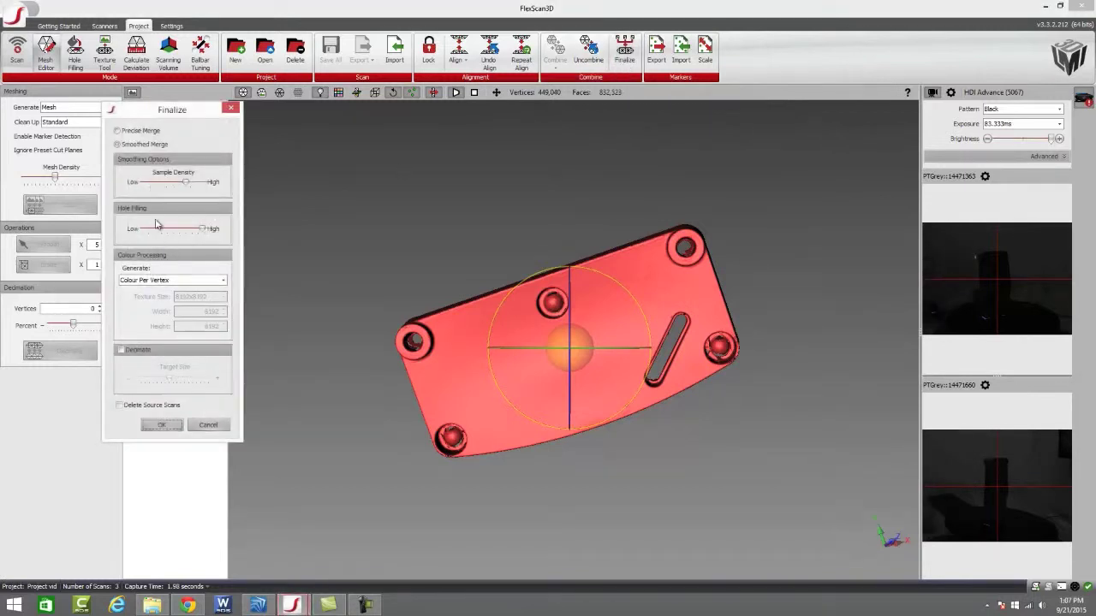
pyautogui.click(124, 133)
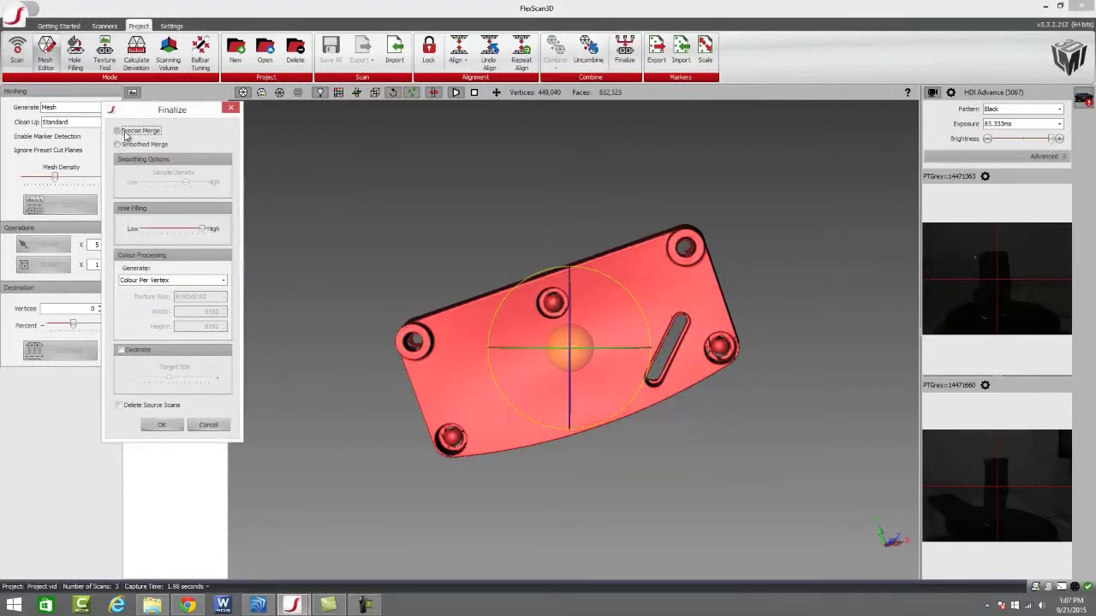
pyautogui.click(120, 145)
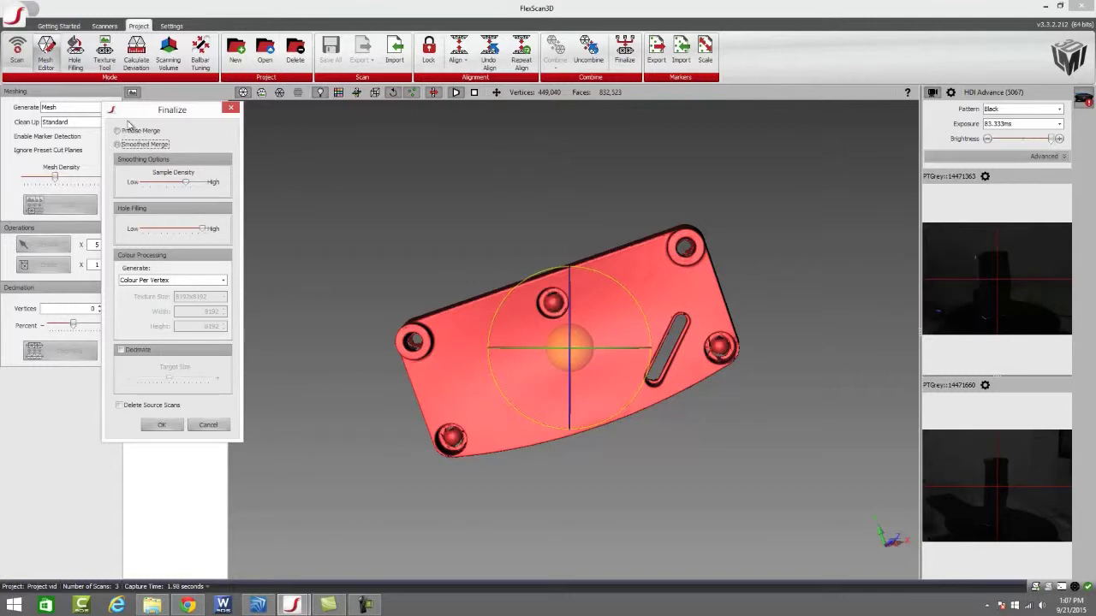
pyautogui.click(122, 131)
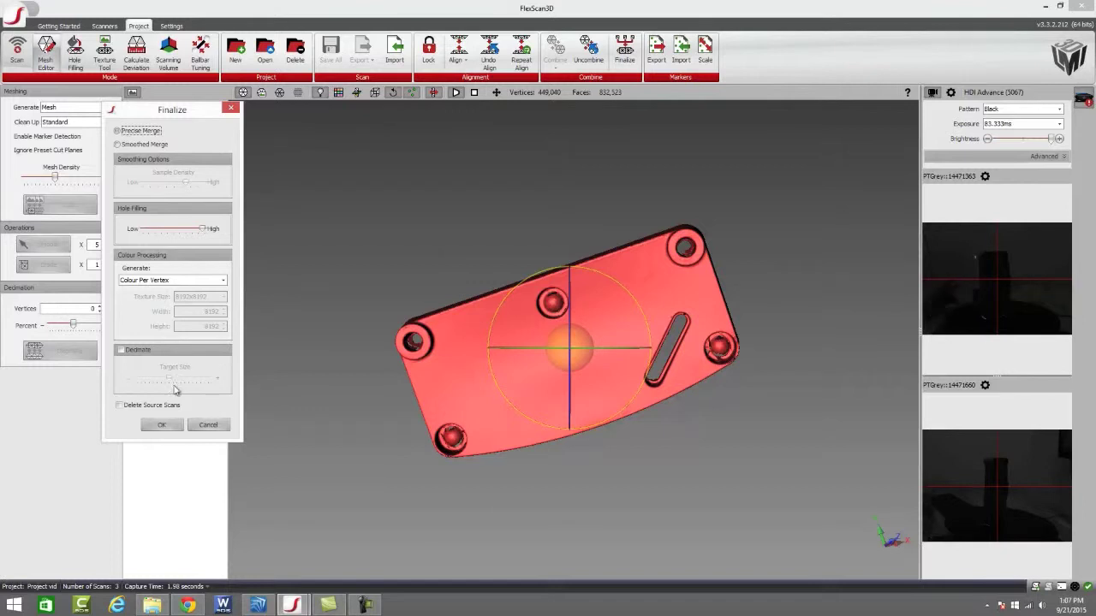
pyautogui.click(167, 426)
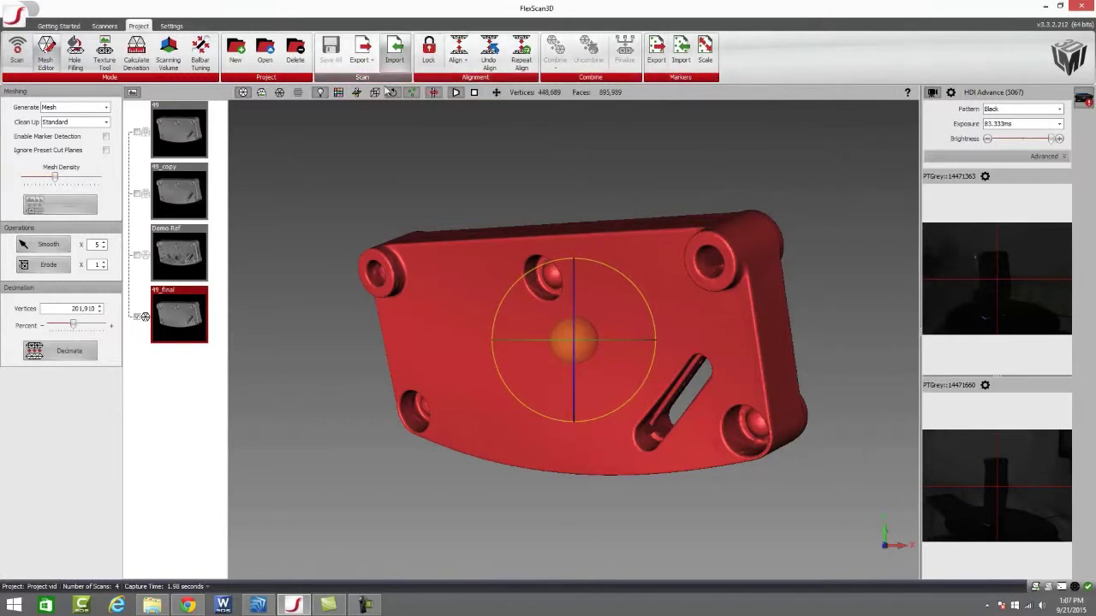
# Decimate the 49_final mesh with a target of 300,621 vertices.
pyautogui.moveTo(340, 257); pyautogui.dragTo(386, 176)
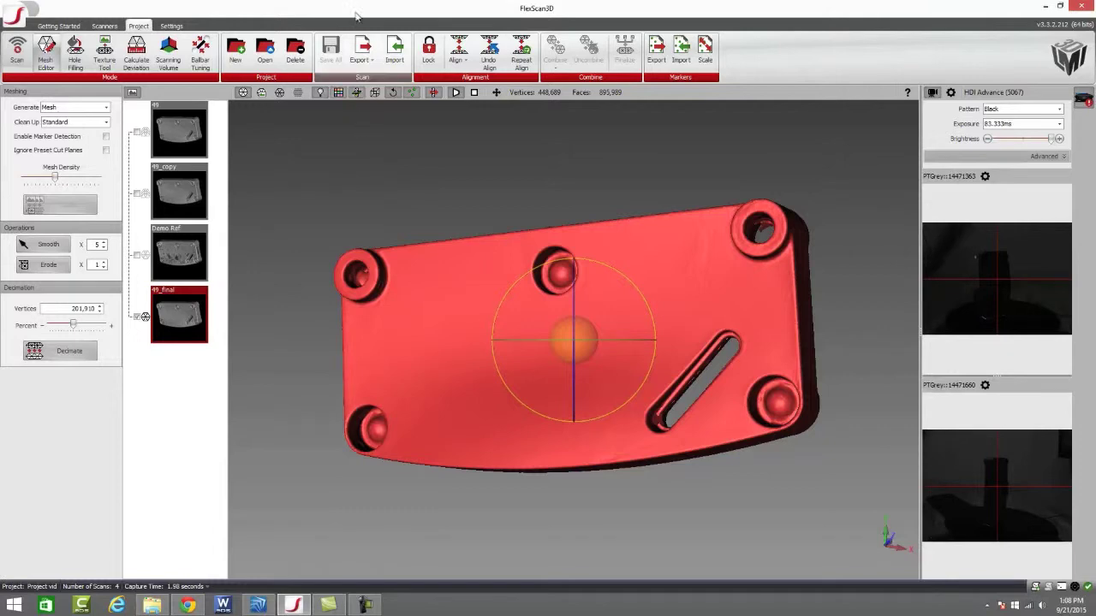
pyautogui.moveTo(73, 332); pyautogui.dragTo(93, 336)
pyautogui.moveTo(525, 334)
pyautogui.mouseDown()
pyautogui.moveTo(526, 301)
pyautogui.moveTo(526, 395)
pyautogui.moveTo(525, 326)
pyautogui.moveTo(524, 346)
pyautogui.mouseUp()
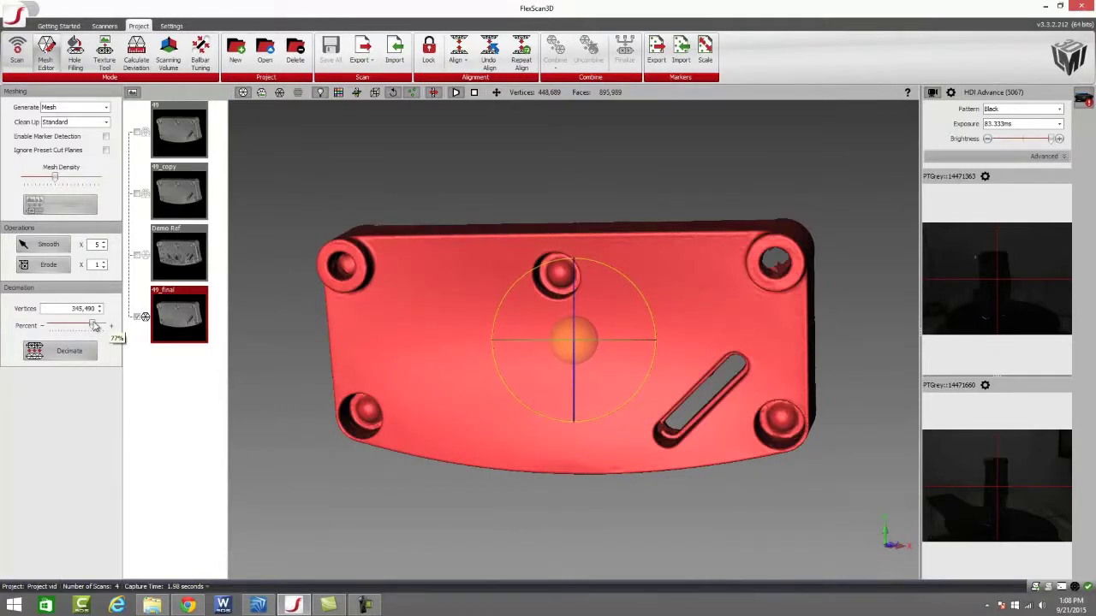
pyautogui.moveTo(95, 327); pyautogui.dragTo(89, 330)
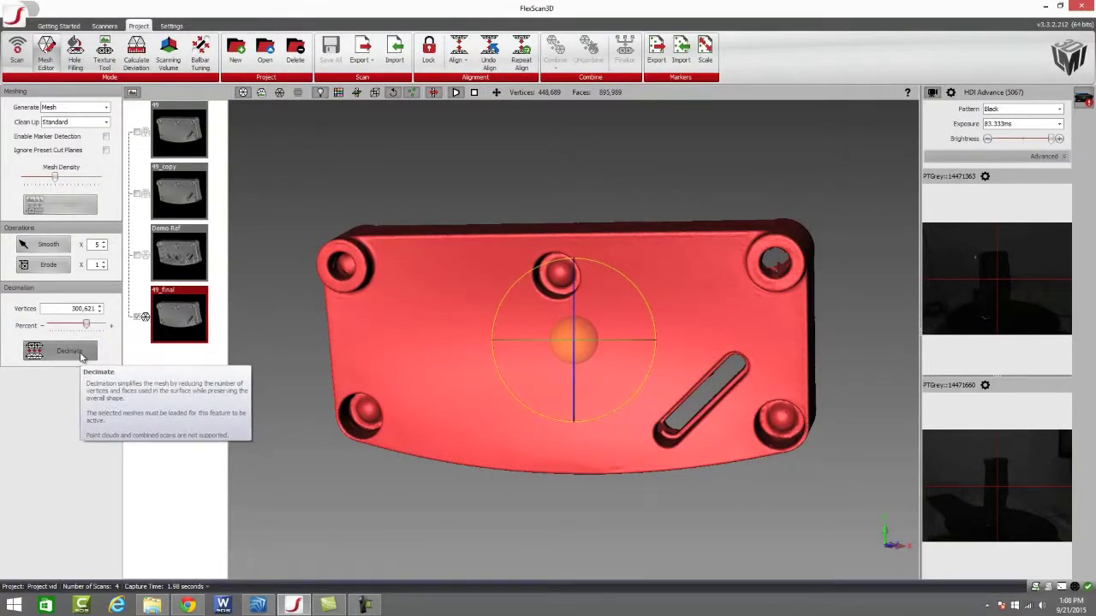
pyautogui.click(69, 351)
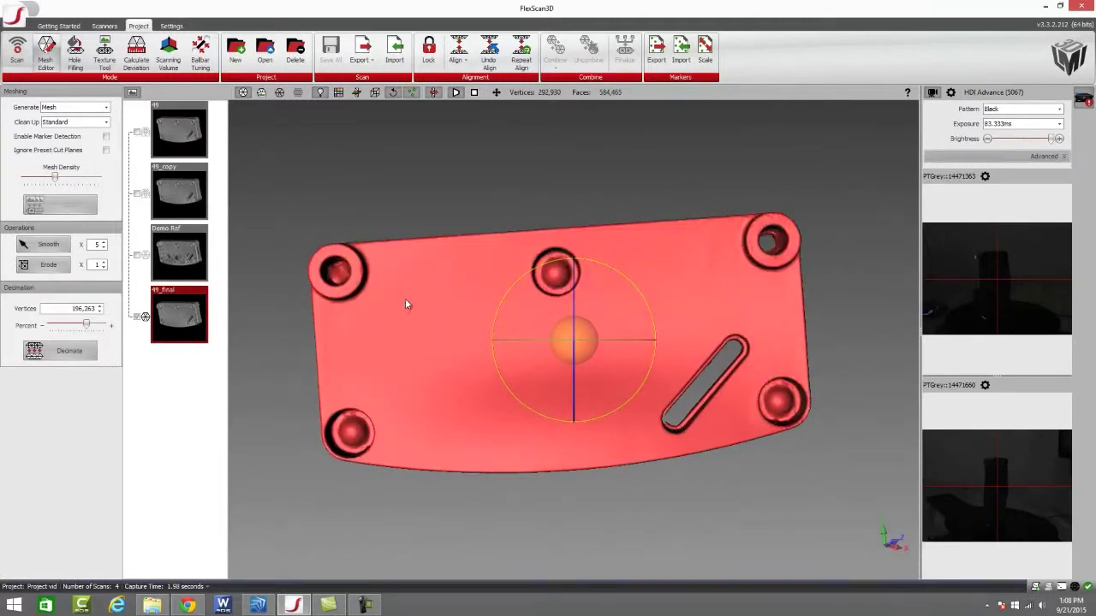
# Examine the triangle structure of the decimated 49_final mesh up close in wireframe display.
pyautogui.moveTo(357, 255); pyautogui.dragTo(402, 248)
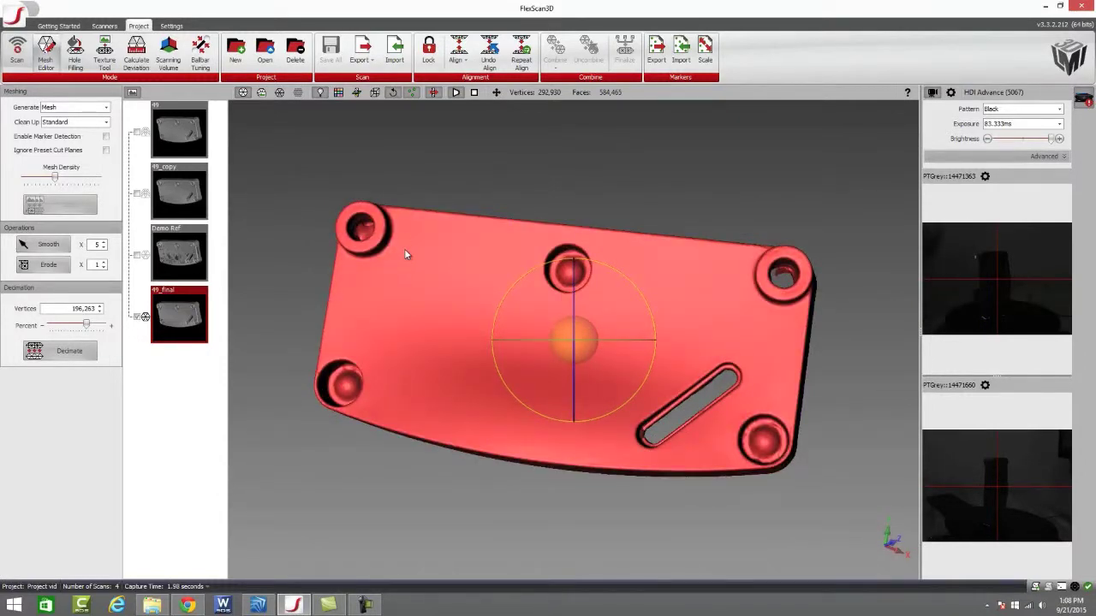
pyautogui.click(279, 93)
pyautogui.scroll(-1, 501, 270)
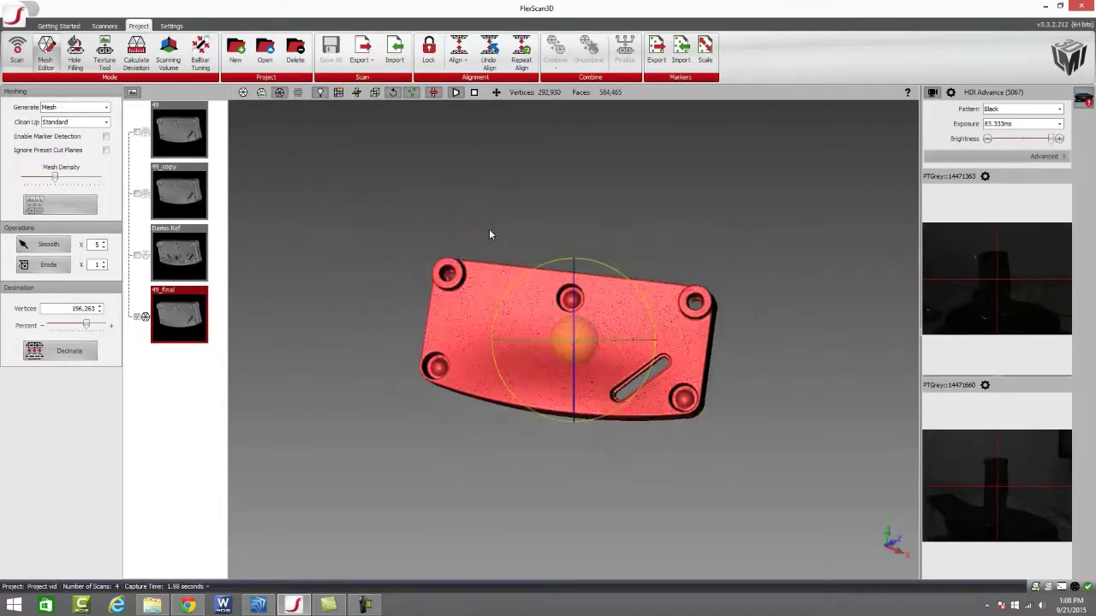
pyautogui.scroll(10, 505, 269)
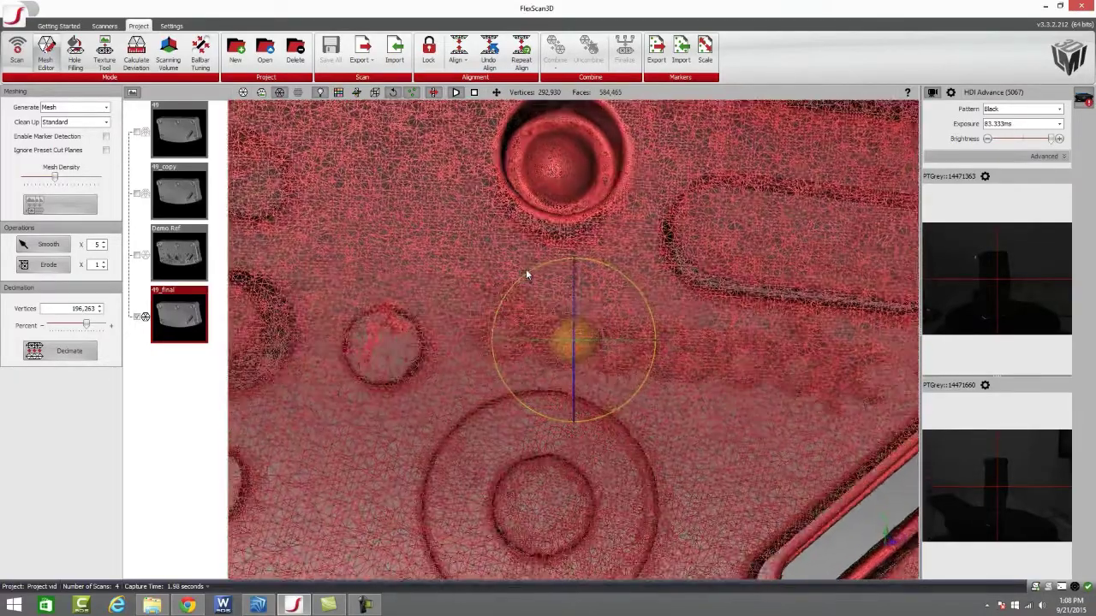
pyautogui.moveTo(525, 275); pyautogui.dragTo(532, 180)
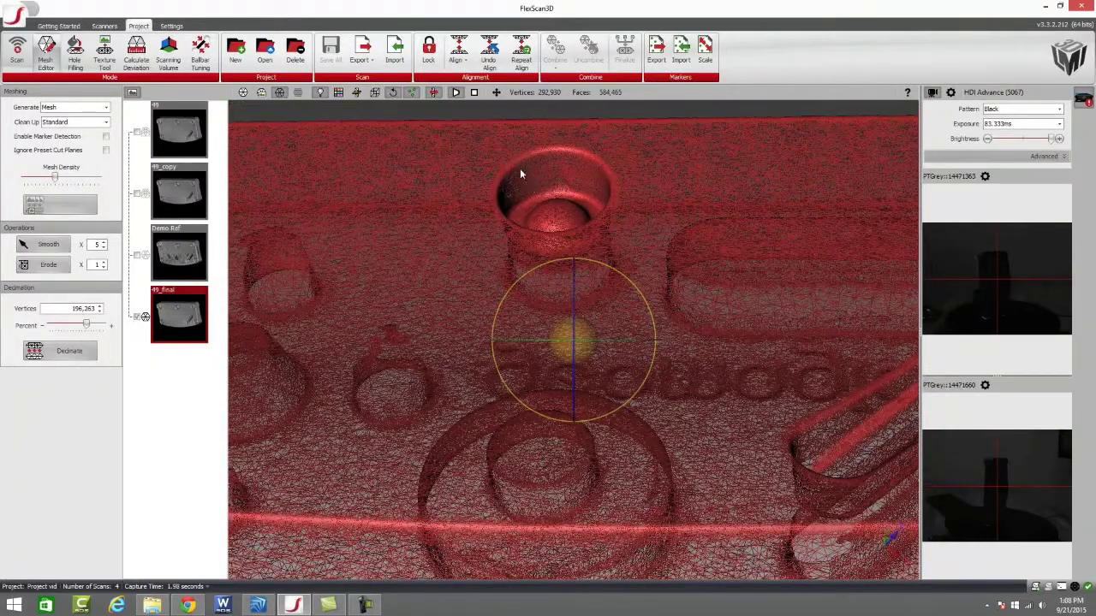
pyautogui.moveTo(483, 165); pyautogui.dragTo(536, 228)
pyautogui.moveTo(626, 227); pyautogui.dragTo(627, 235)
pyautogui.scroll(5, 628, 233)
pyautogui.scroll(2, 612, 250)
pyautogui.scroll(-6, 612, 251)
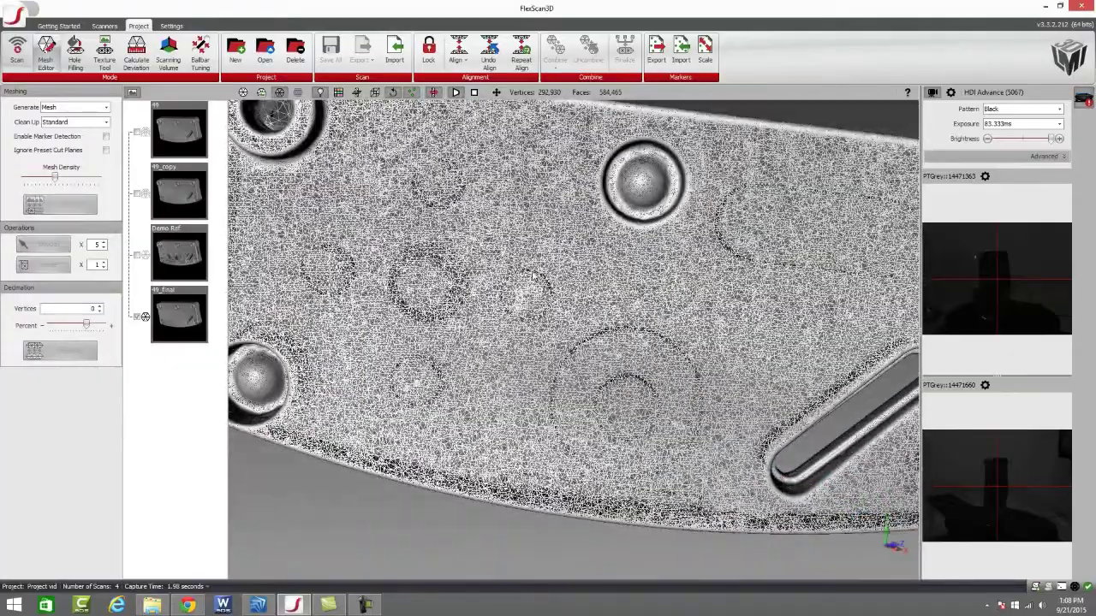
pyautogui.moveTo(527, 222)
pyautogui.mouseDown()
pyautogui.moveTo(547, 281)
pyautogui.moveTo(566, 96)
pyautogui.moveTo(646, 255)
pyautogui.moveTo(438, 321)
pyautogui.moveTo(473, 333)
pyautogui.moveTo(440, 286)
pyautogui.moveTo(384, 271)
pyautogui.moveTo(453, 298)
pyautogui.moveTo(463, 269)
pyautogui.moveTo(449, 315)
pyautogui.moveTo(449, 513)
pyautogui.mouseUp()
pyautogui.scroll(-5, 449, 514)
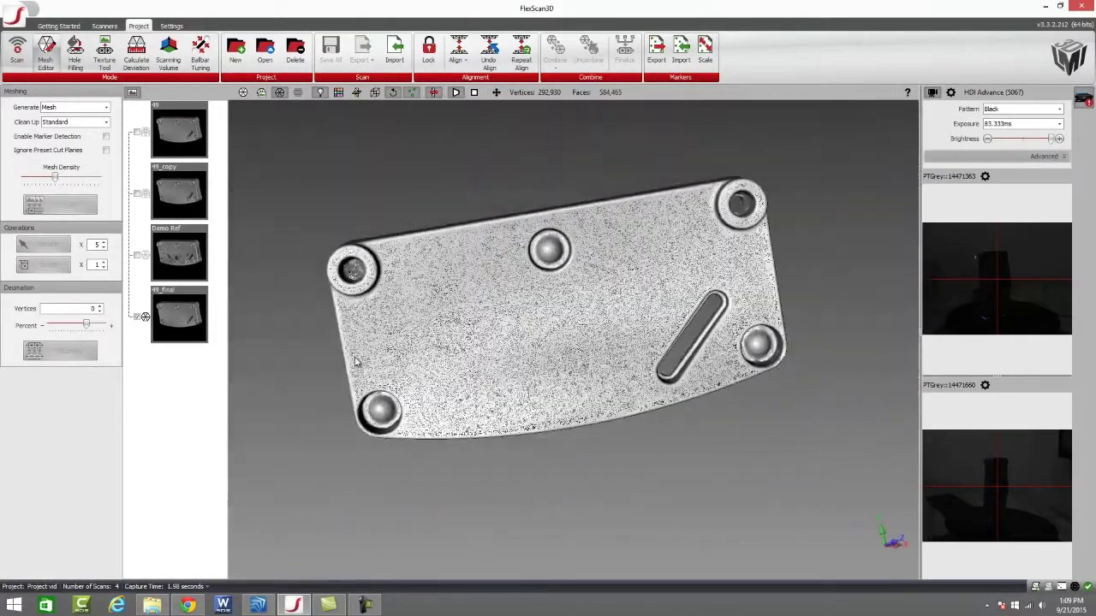
# Return to shaded display and smooth the 49_final mesh with 5 passes.
pyautogui.click(244, 92)
pyautogui.moveTo(325, 210); pyautogui.dragTo(478, 238)
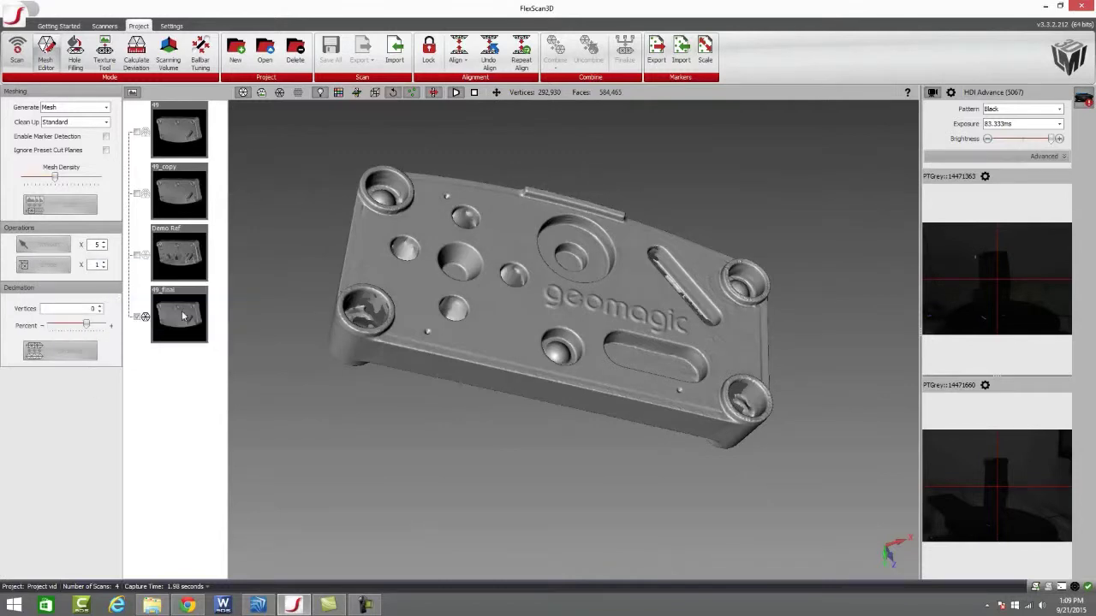
pyautogui.click(181, 316)
pyautogui.moveTo(513, 229); pyautogui.dragTo(585, 276)
pyautogui.moveTo(492, 386); pyautogui.dragTo(469, 335)
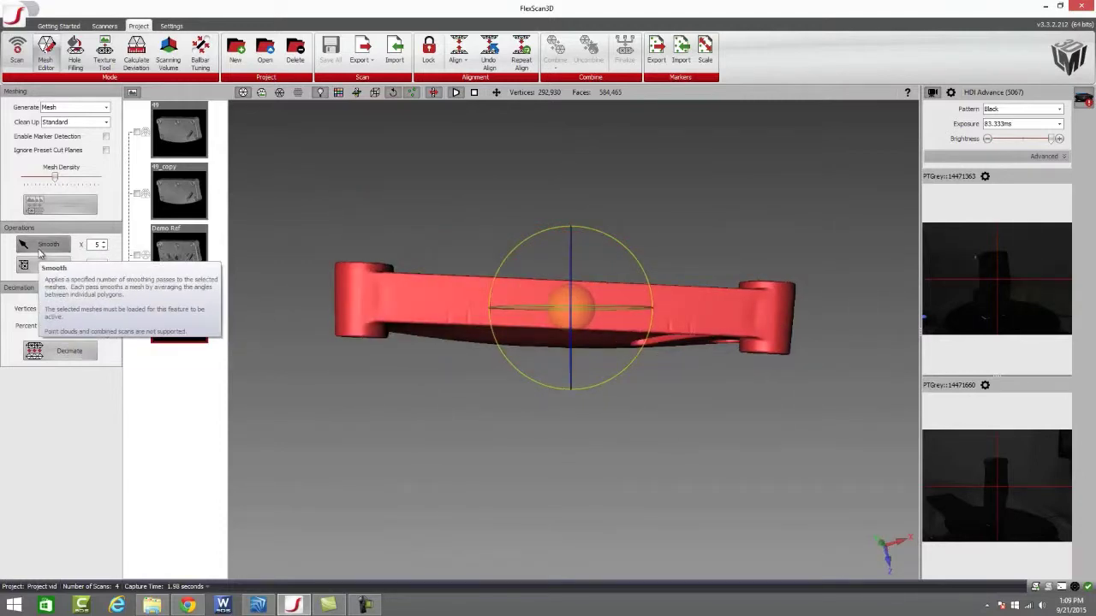
pyautogui.click(45, 246)
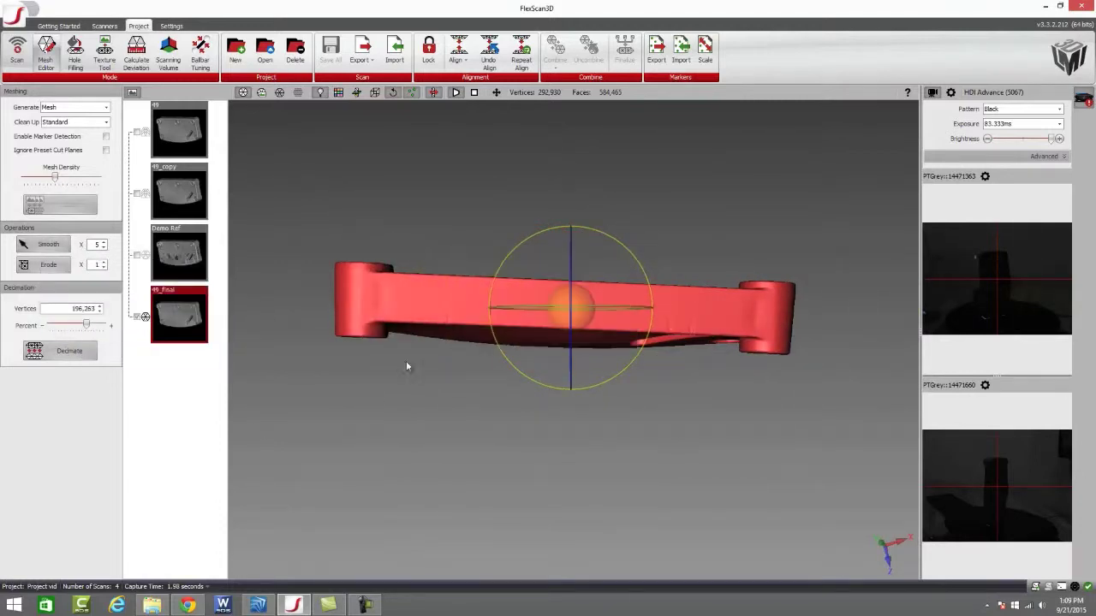
# Inspect the smoothed surfaces and corner boss hole, and erode the 49_final mesh by 1 pass.
pyautogui.moveTo(406, 360); pyautogui.dragTo(426, 334)
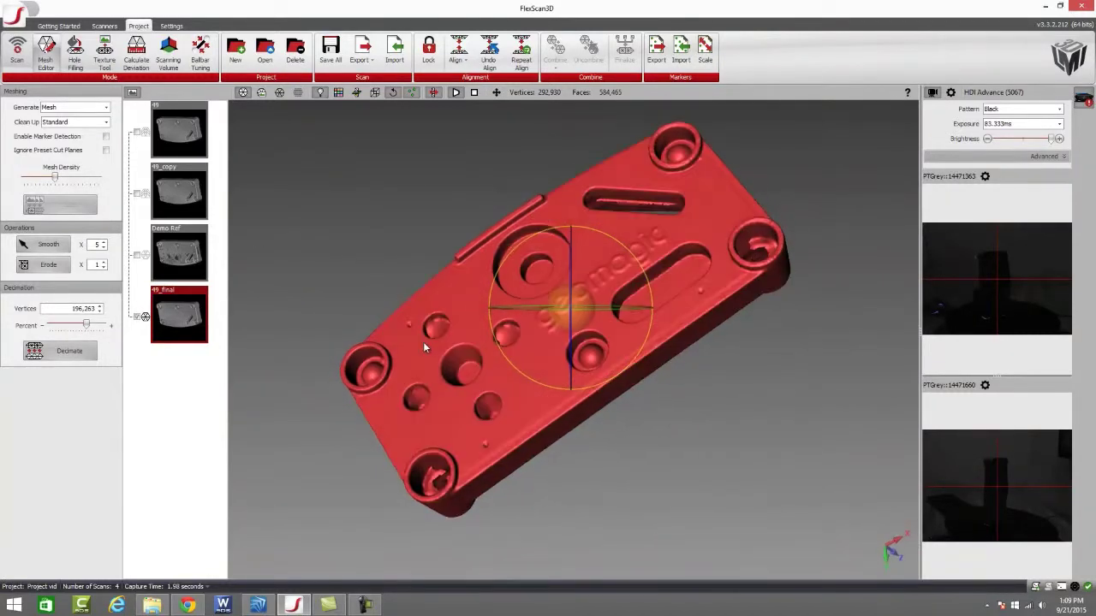
pyautogui.moveTo(423, 346); pyautogui.dragTo(418, 359)
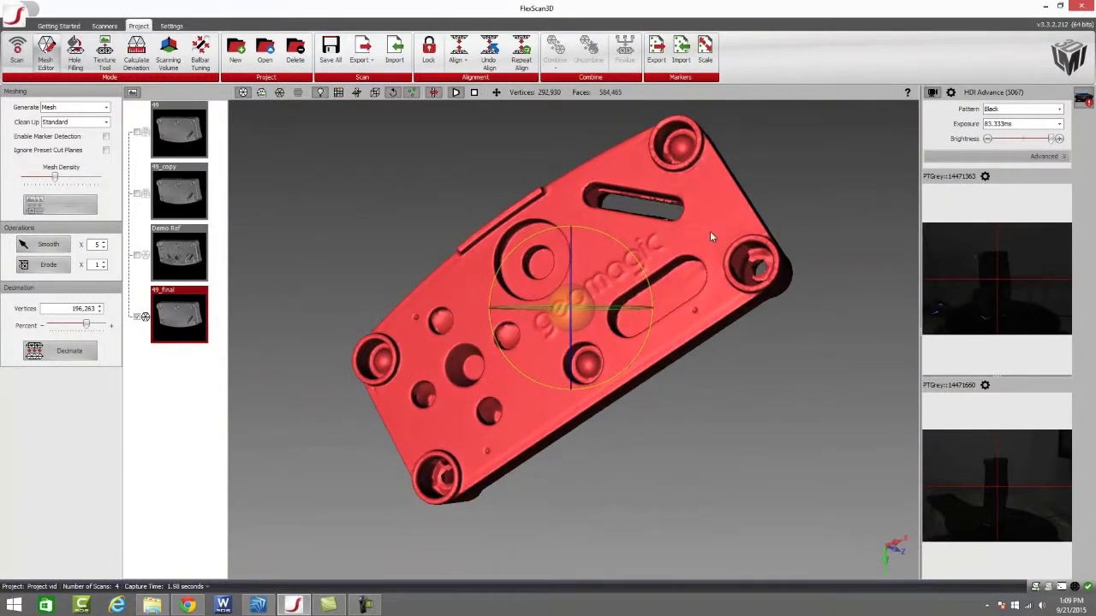
pyautogui.scroll(10, 757, 272)
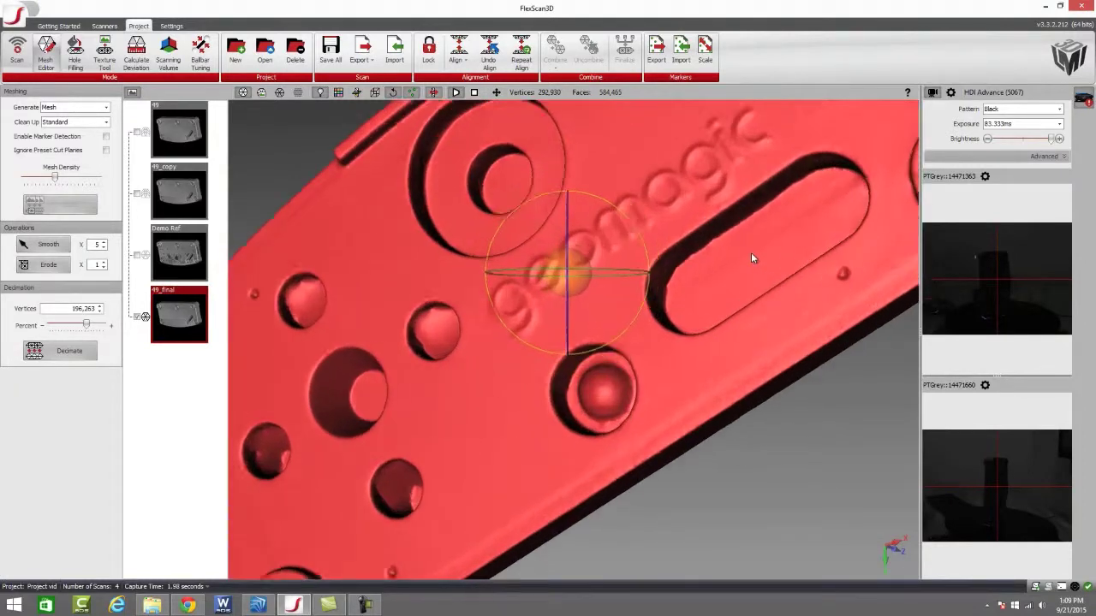
pyautogui.scroll(-3, 762, 219)
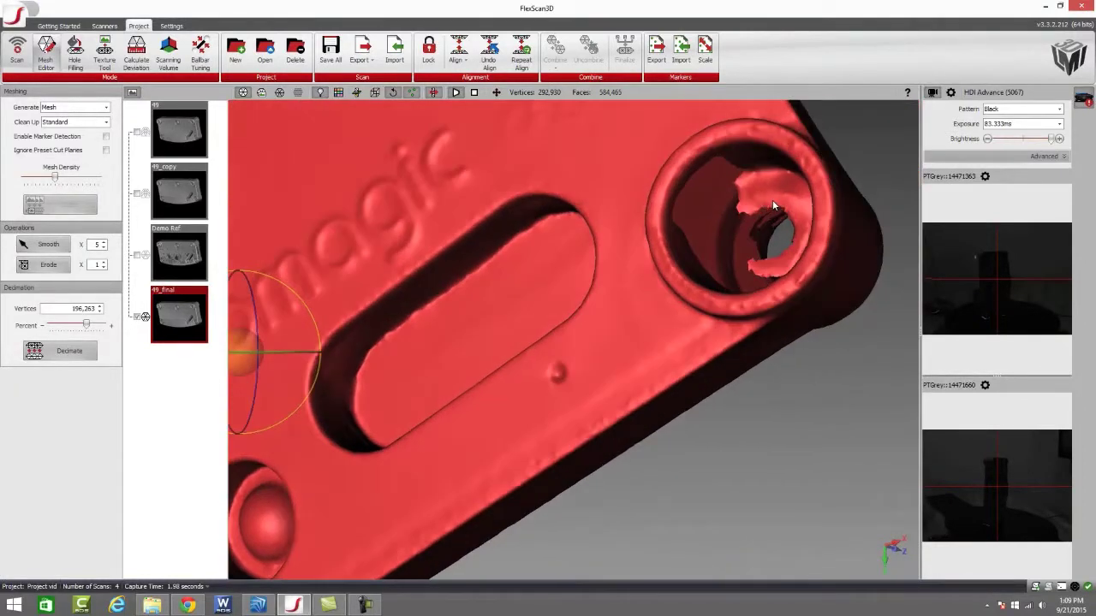
pyautogui.click(48, 264)
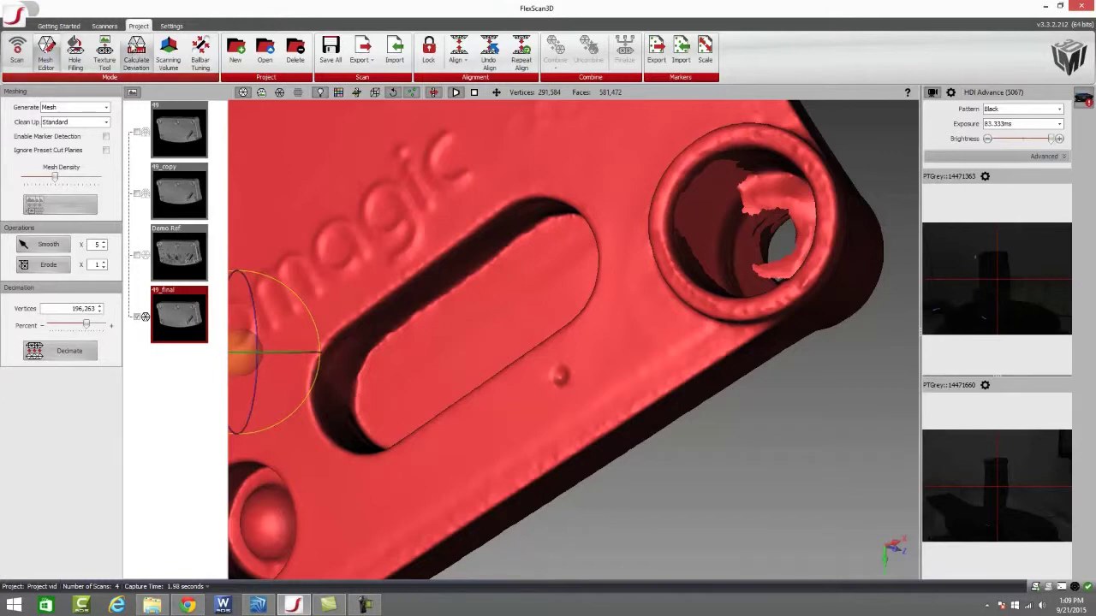
# Switch to Hole Filling mode for 49_final, saving the project, and bring the engraved side into view.
pyautogui.click(75, 50)
pyautogui.click(507, 345)
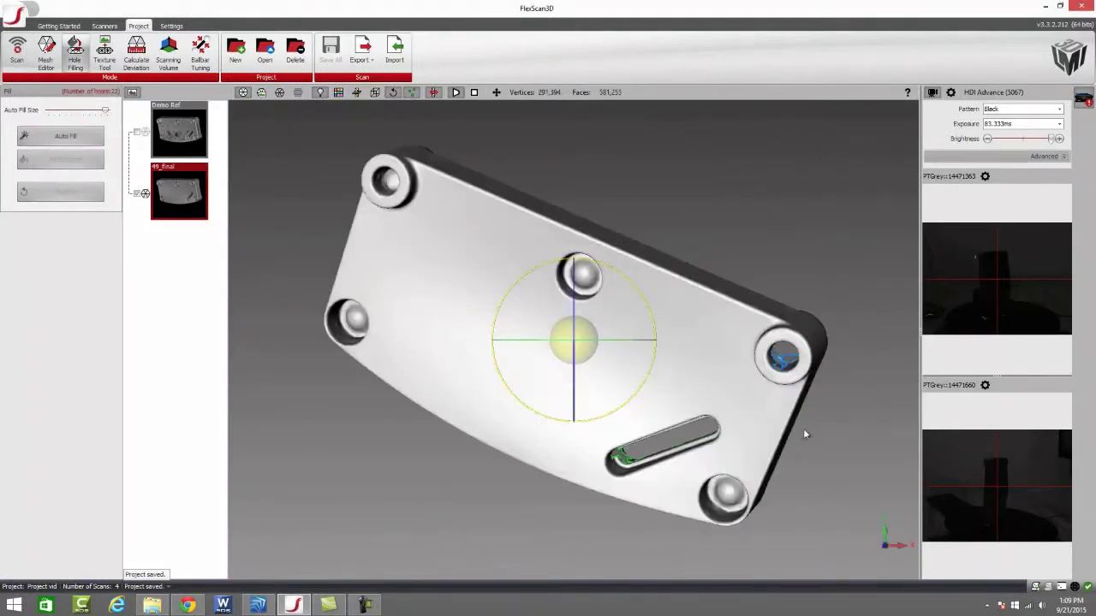
pyautogui.moveTo(803, 428); pyautogui.dragTo(844, 173)
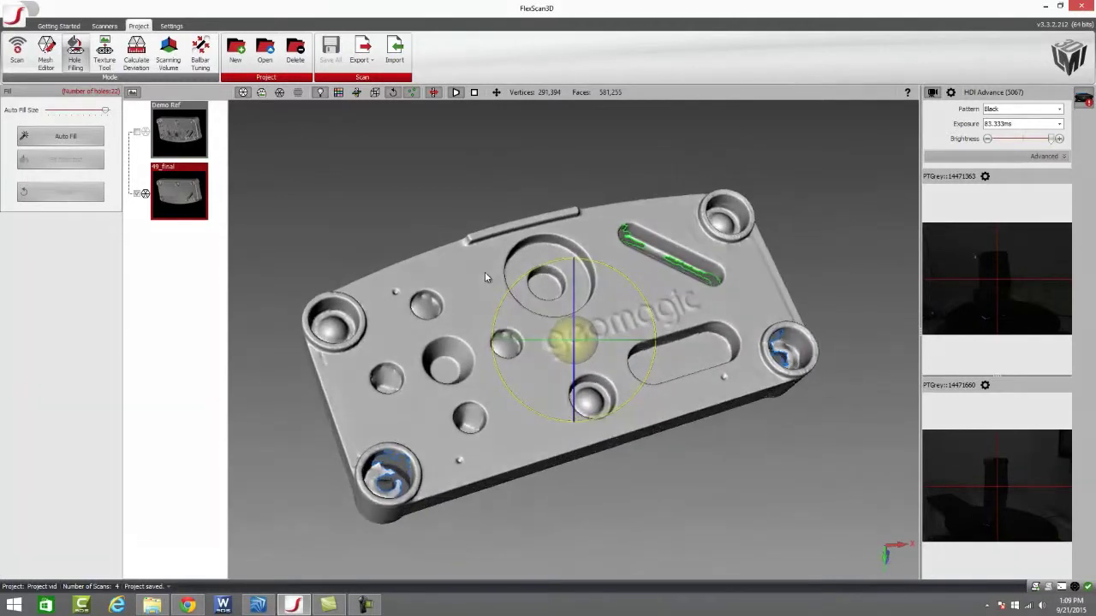
# Bridge the ragged edges of the large open hole inside the corner boss at several places.
pyautogui.scroll(-2, 389, 479)
pyautogui.scroll(5, 420, 433)
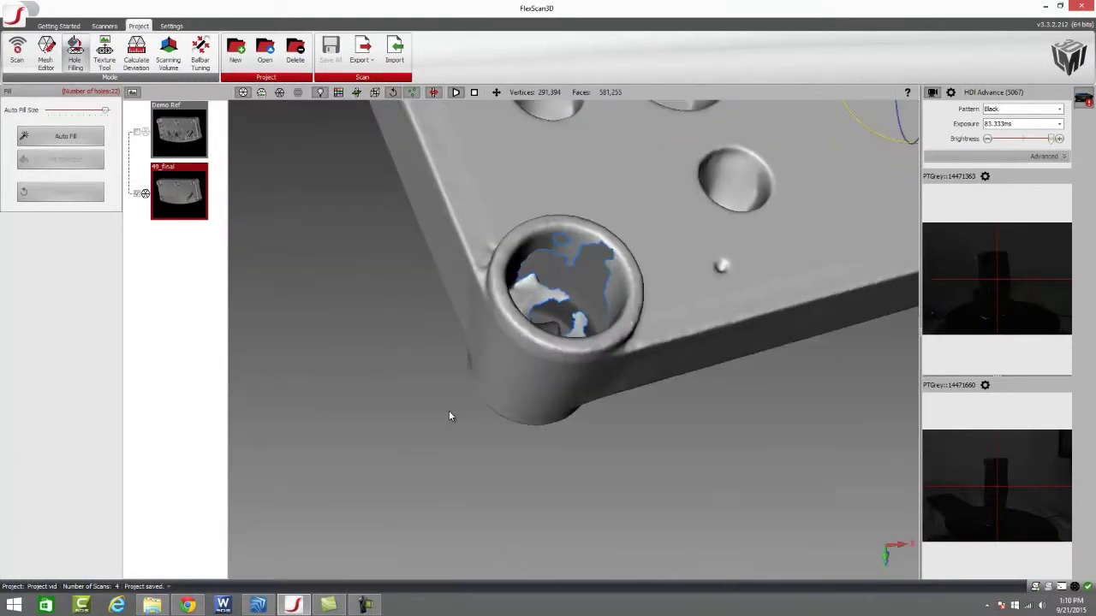
pyautogui.moveTo(449, 410); pyautogui.dragTo(542, 383)
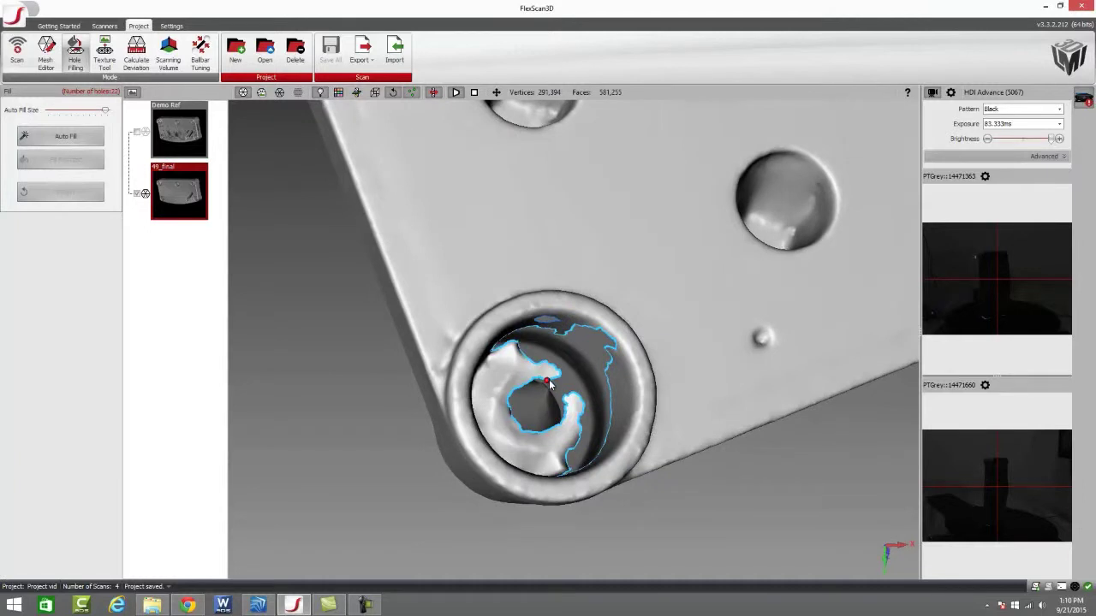
pyautogui.click(564, 401)
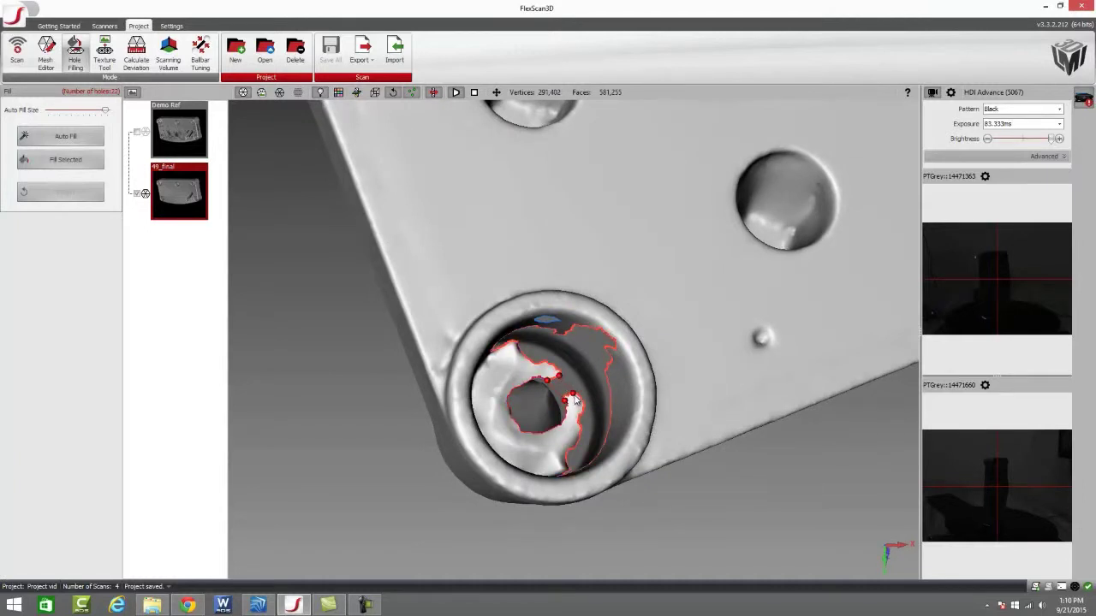
pyautogui.click(609, 397)
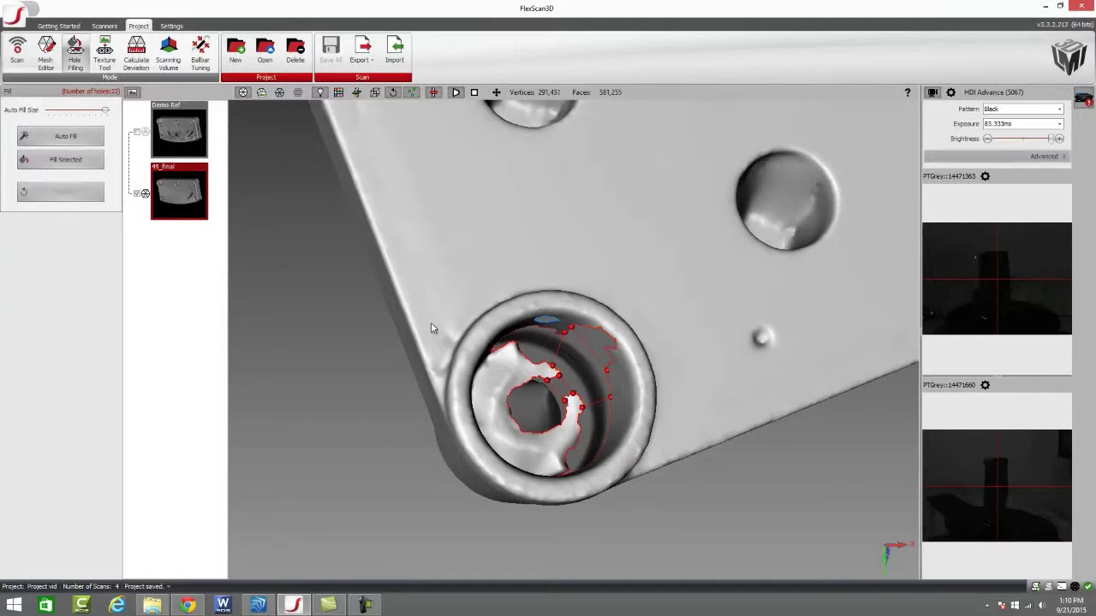
pyautogui.scroll(5, 609, 411)
pyautogui.scroll(-8, 609, 411)
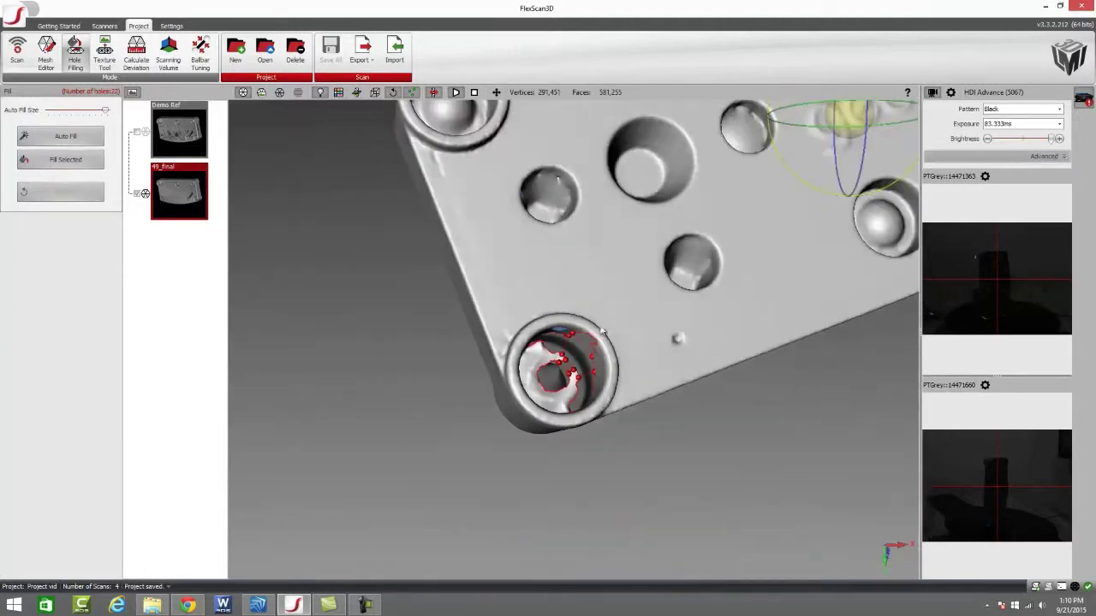
pyautogui.moveTo(602, 329); pyautogui.dragTo(562, 267)
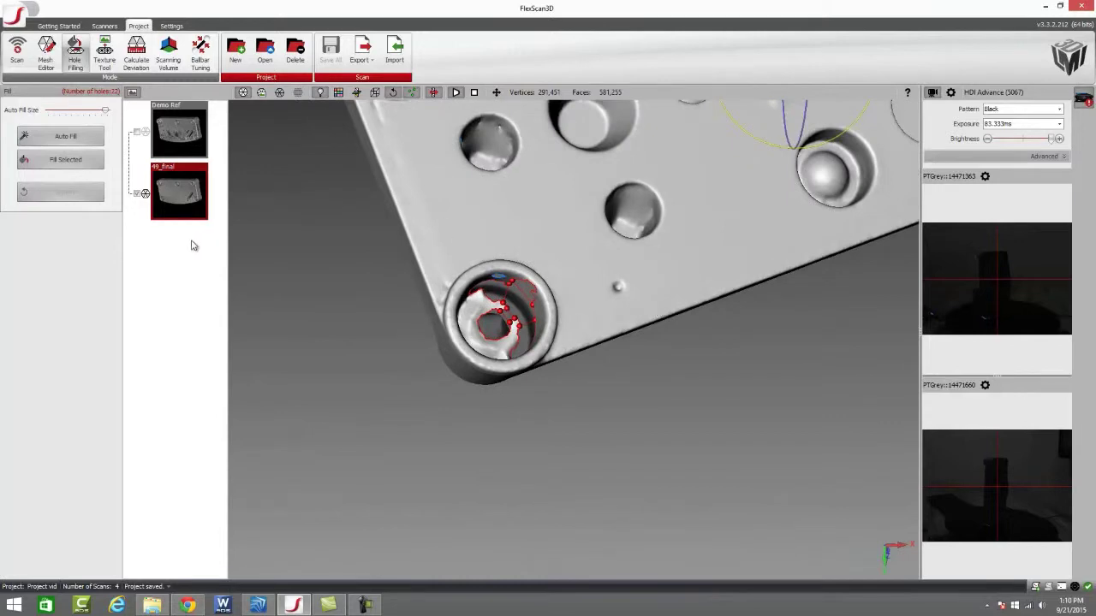
# Fill the bridged hole inside the corner boss and auto-fill the other holes in the 49_final mesh.
pyautogui.click(65, 159)
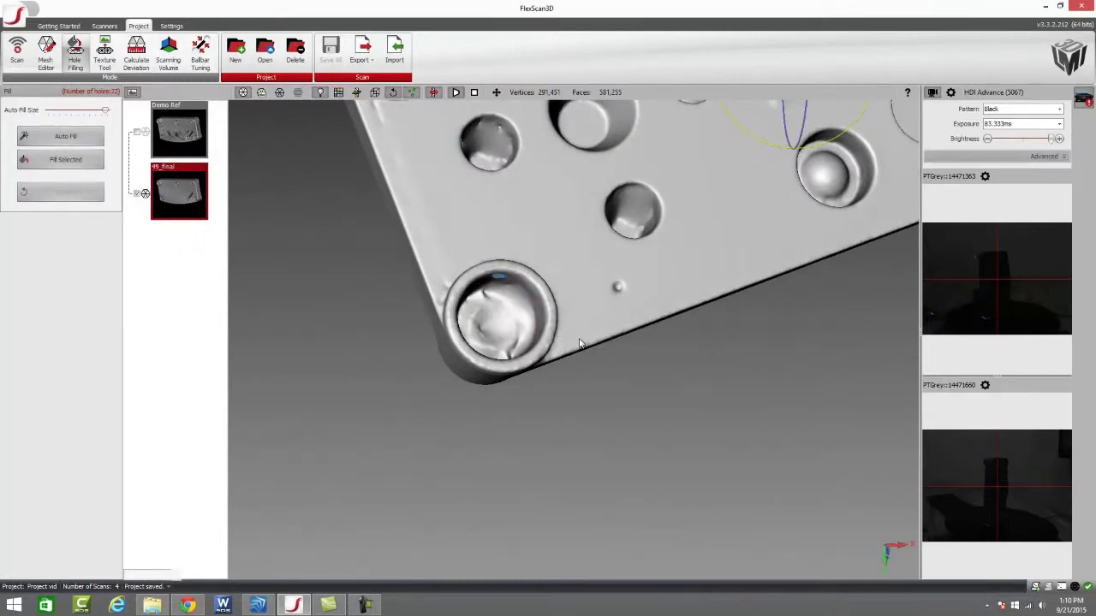
pyautogui.moveTo(579, 343); pyautogui.dragTo(529, 307)
pyautogui.moveTo(472, 231); pyautogui.dragTo(497, 257)
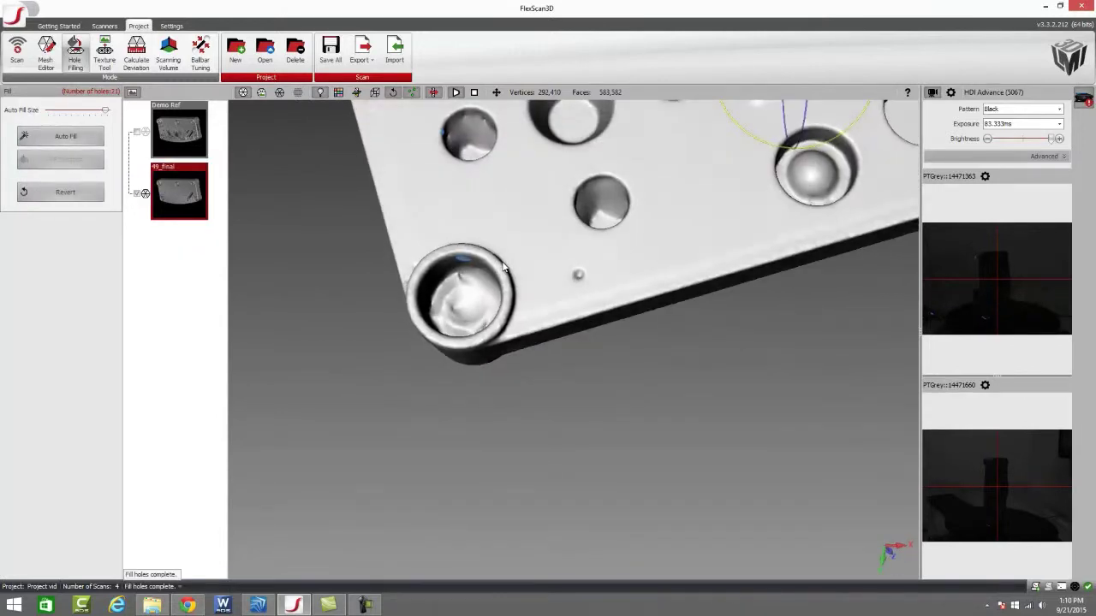
pyautogui.scroll(5, 531, 274)
pyautogui.scroll(-5, 571, 284)
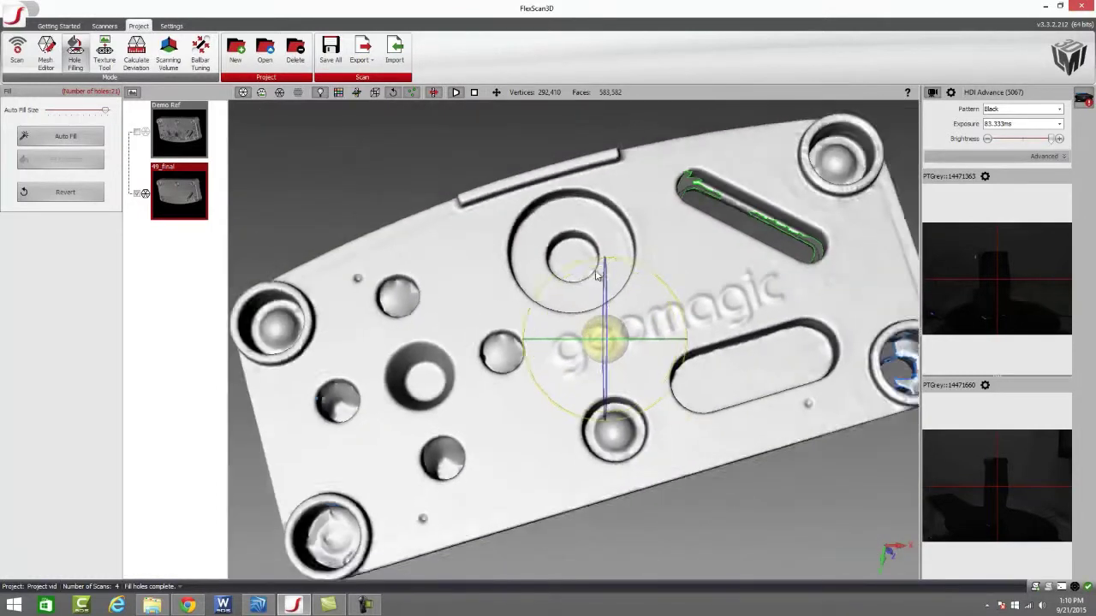
pyautogui.click(65, 136)
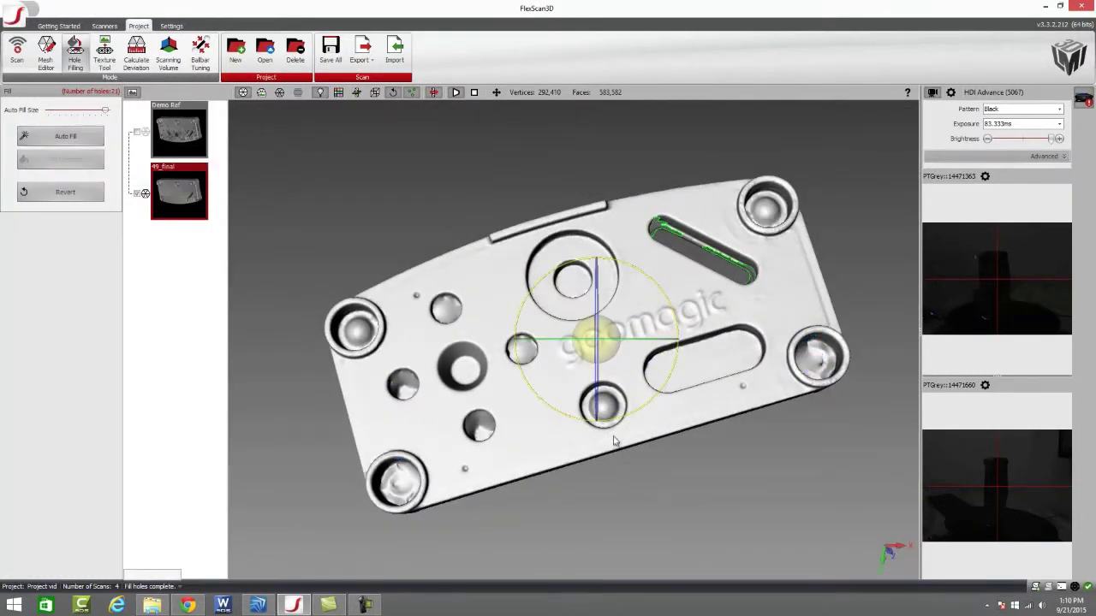
pyautogui.moveTo(609, 431); pyautogui.dragTo(579, 184)
# Try to fill the remaining hole in the walls of the diagonal slot without adding bridges.
pyautogui.click(580, 184)
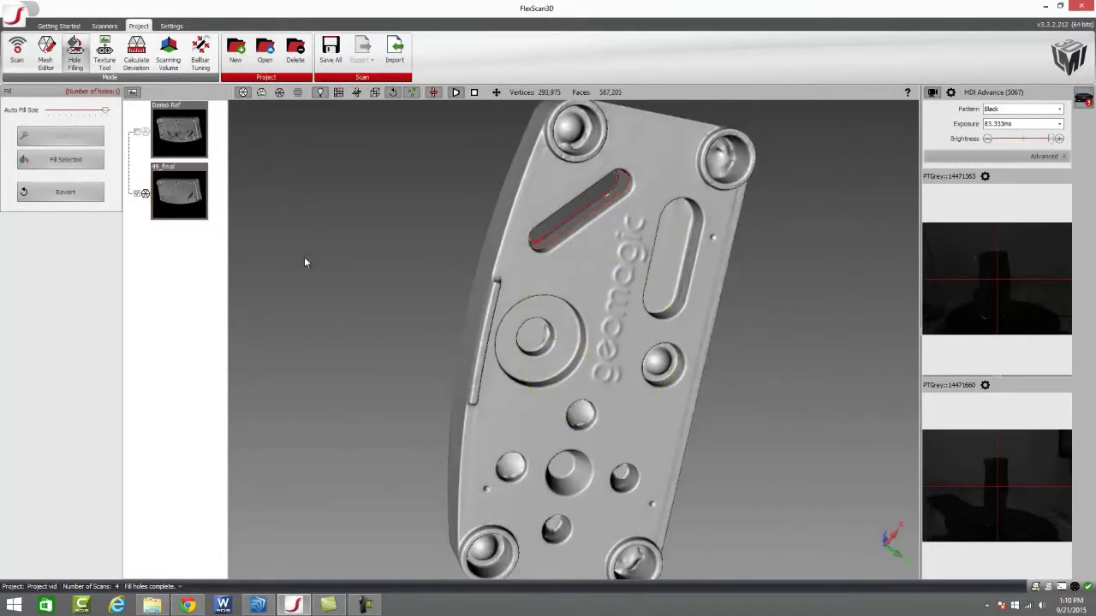
pyautogui.click(47, 162)
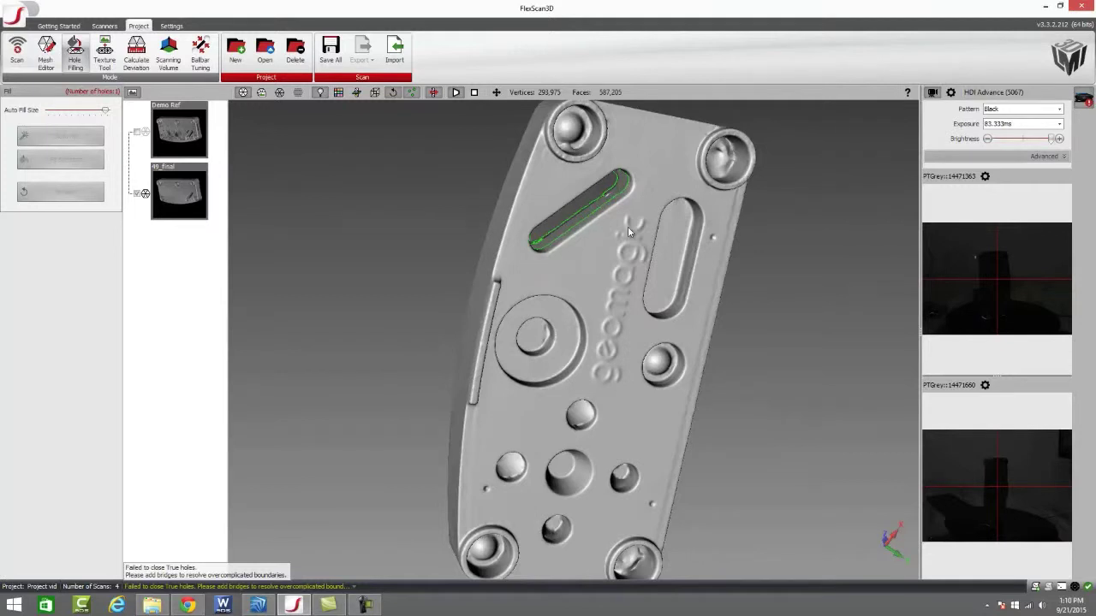
pyautogui.moveTo(627, 226); pyautogui.dragTo(591, 167)
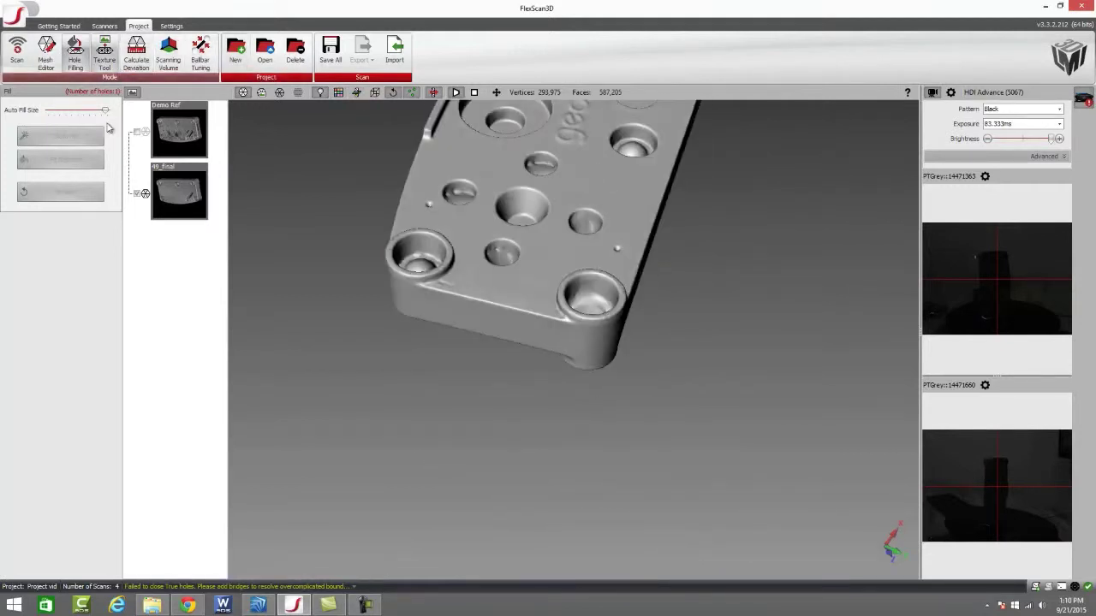
pyautogui.click(64, 137)
# Bridge the ragged edges of the open hole near both ends of the diagonal slot.
pyautogui.moveTo(727, 299); pyautogui.dragTo(734, 357)
pyautogui.scroll(5, 710, 357)
pyautogui.scroll(-3, 753, 348)
pyautogui.scroll(3, 795, 288)
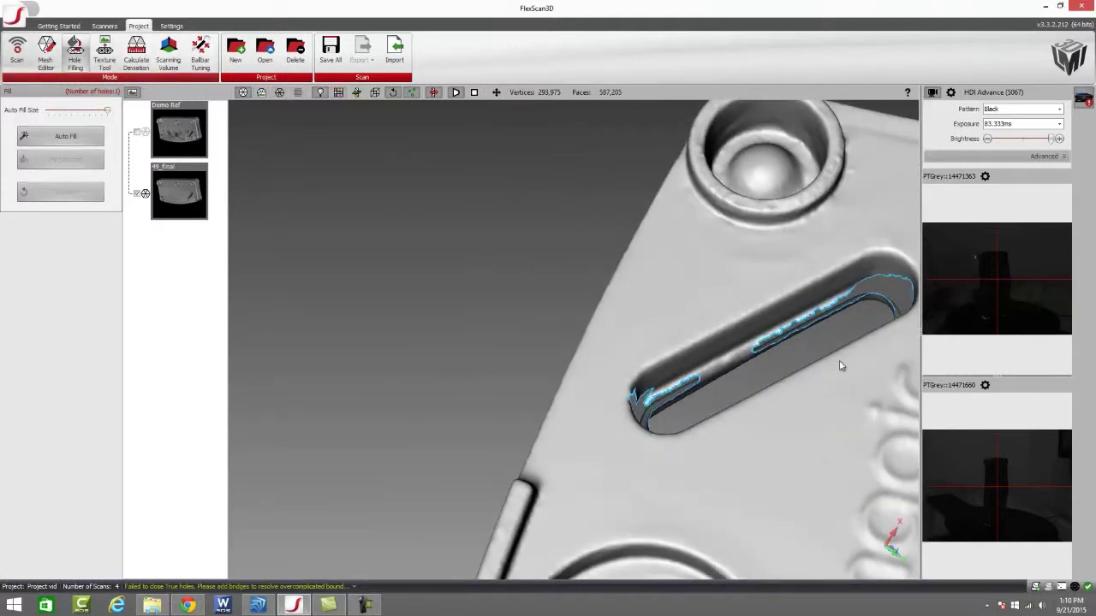
pyautogui.click(854, 296)
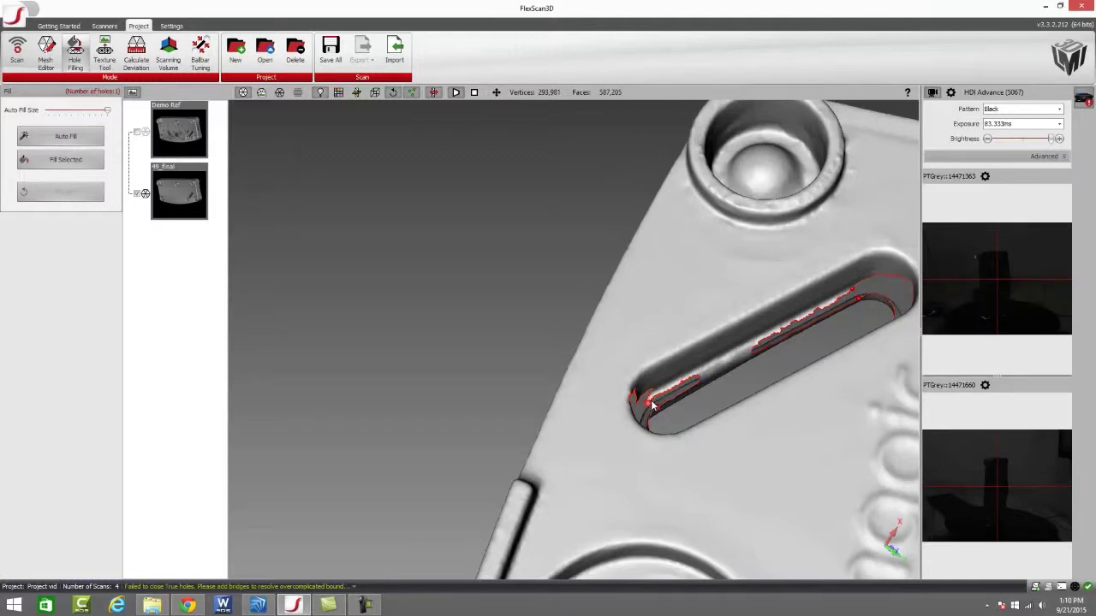
pyautogui.moveTo(651, 406)
pyautogui.mouseDown()
pyautogui.moveTo(759, 360)
pyautogui.moveTo(739, 399)
pyautogui.moveTo(729, 362)
pyautogui.moveTo(704, 347)
pyautogui.mouseUp()
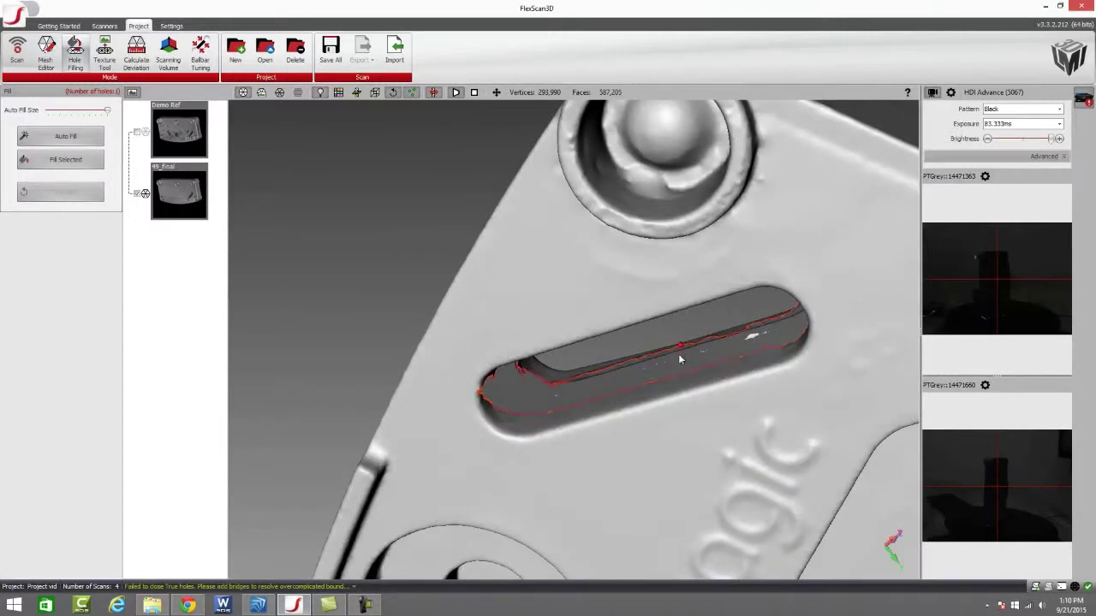
# Add bridges across the slot wall's open gap at its middle and near its rounded end.
pyautogui.click(680, 347)
pyautogui.click(690, 399)
pyautogui.scroll(2, 691, 402)
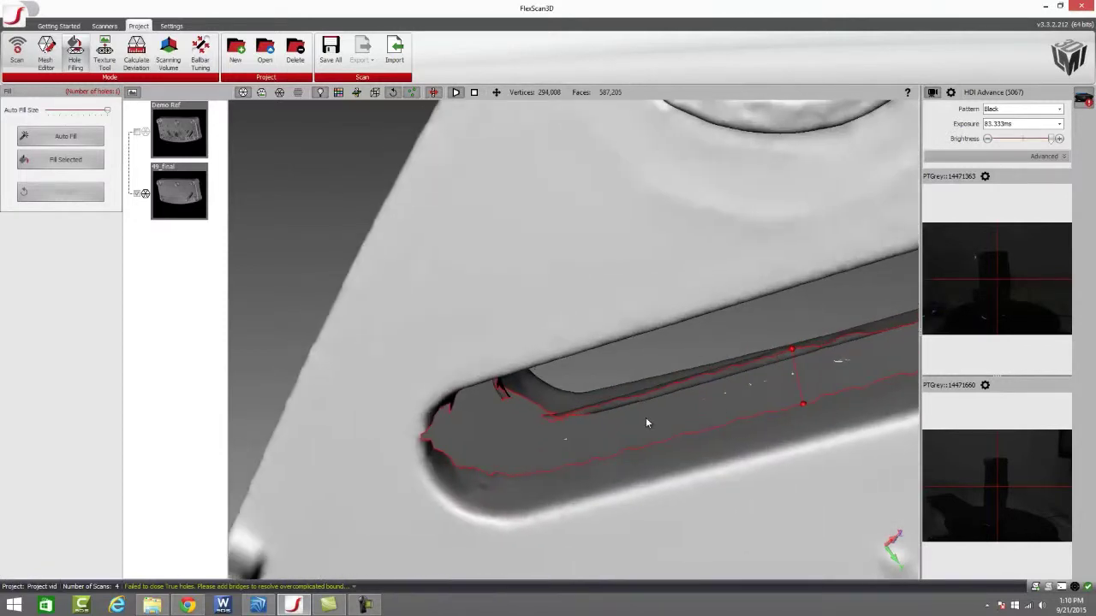
pyautogui.click(556, 418)
pyautogui.click(551, 473)
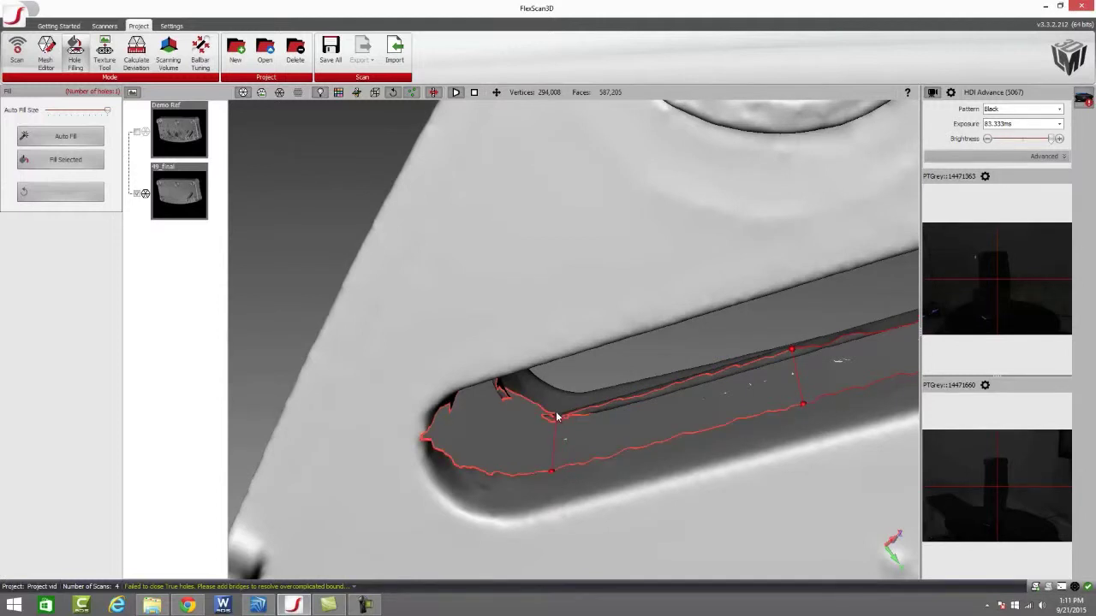
pyautogui.moveTo(629, 396); pyautogui.dragTo(625, 400)
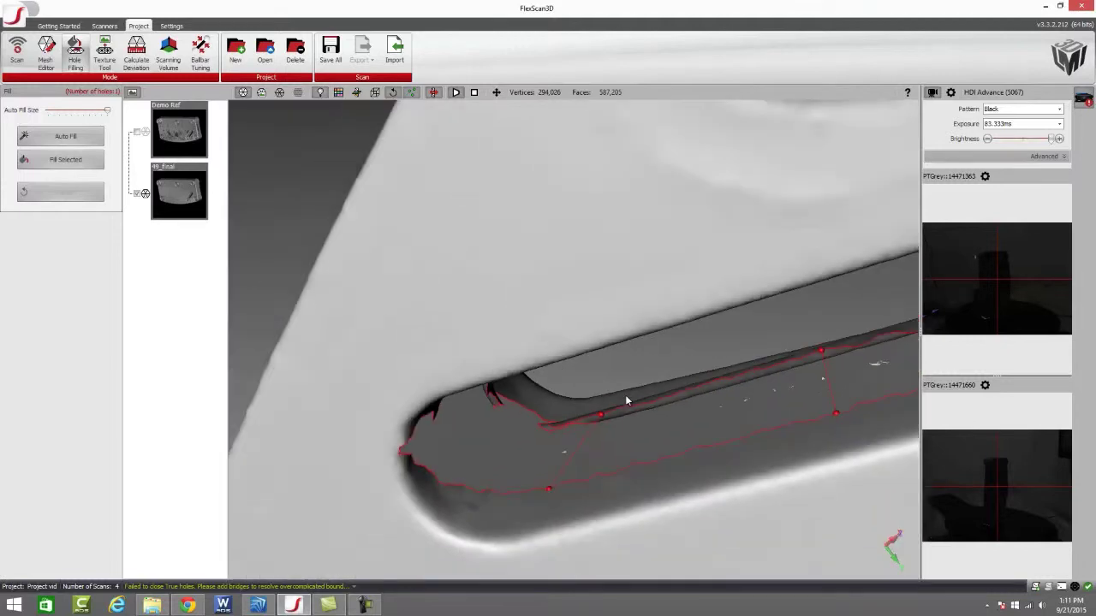
pyautogui.scroll(-3, 625, 395)
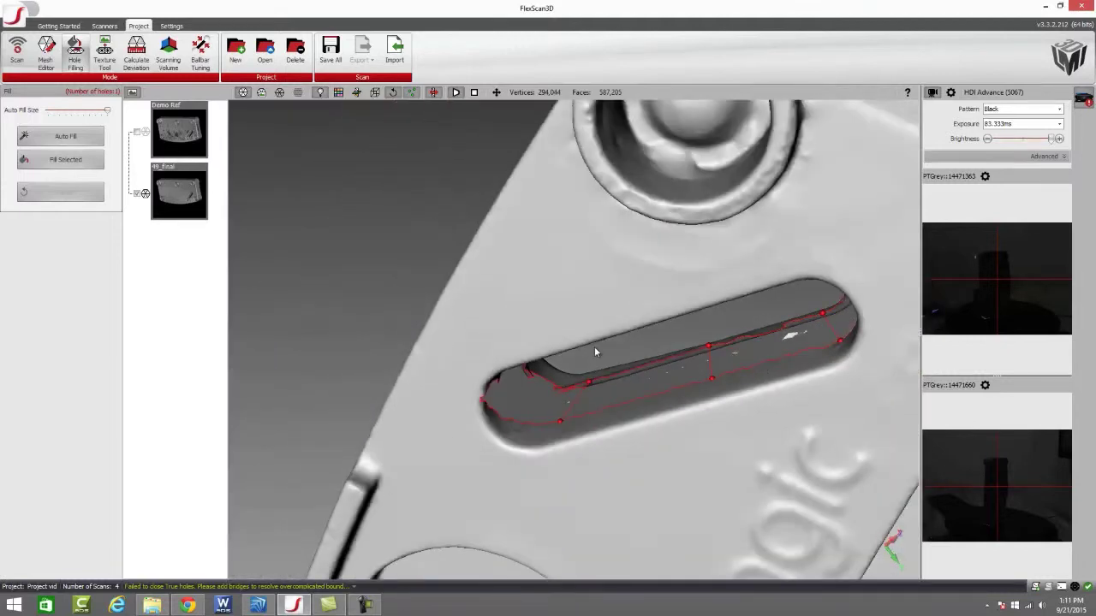
# Auto-fill the bridged gaps in the diagonal slot and review both sides of the closed mesh.
pyautogui.click(64, 138)
pyautogui.moveTo(749, 467); pyautogui.dragTo(747, 570)
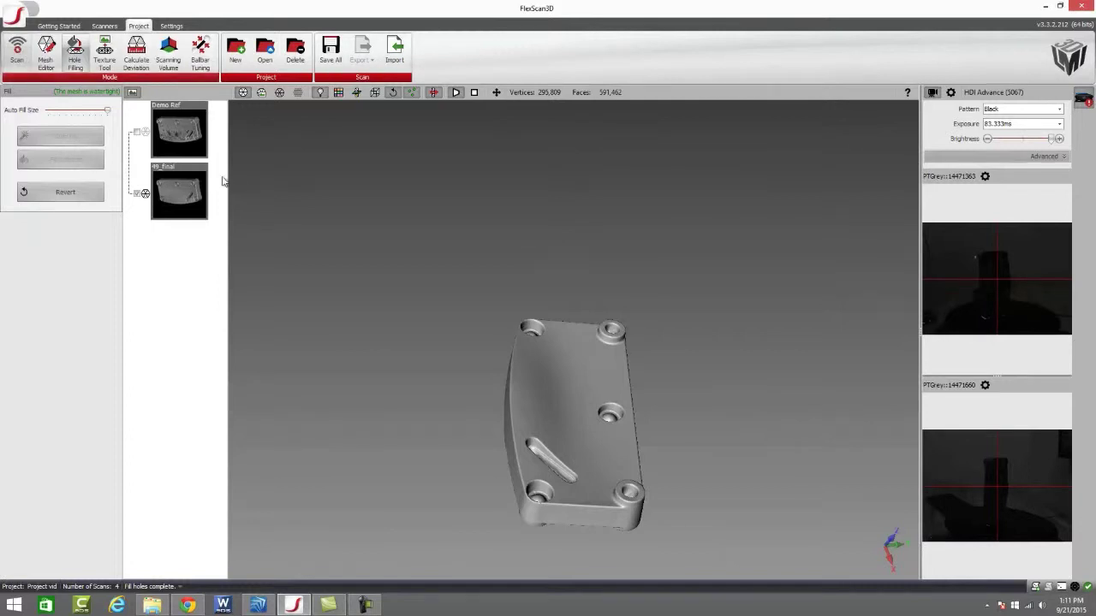
pyautogui.moveTo(361, 251); pyautogui.dragTo(190, 246)
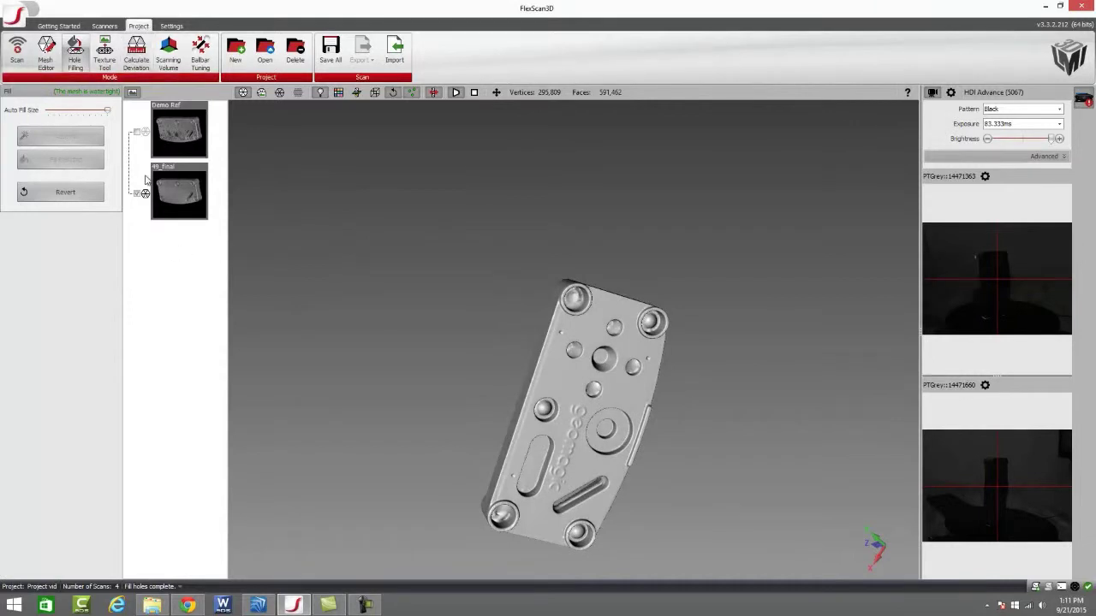
# Select the 49_final mesh and return to Scan mode, saving the altered files.
pyautogui.rightClick(182, 200)
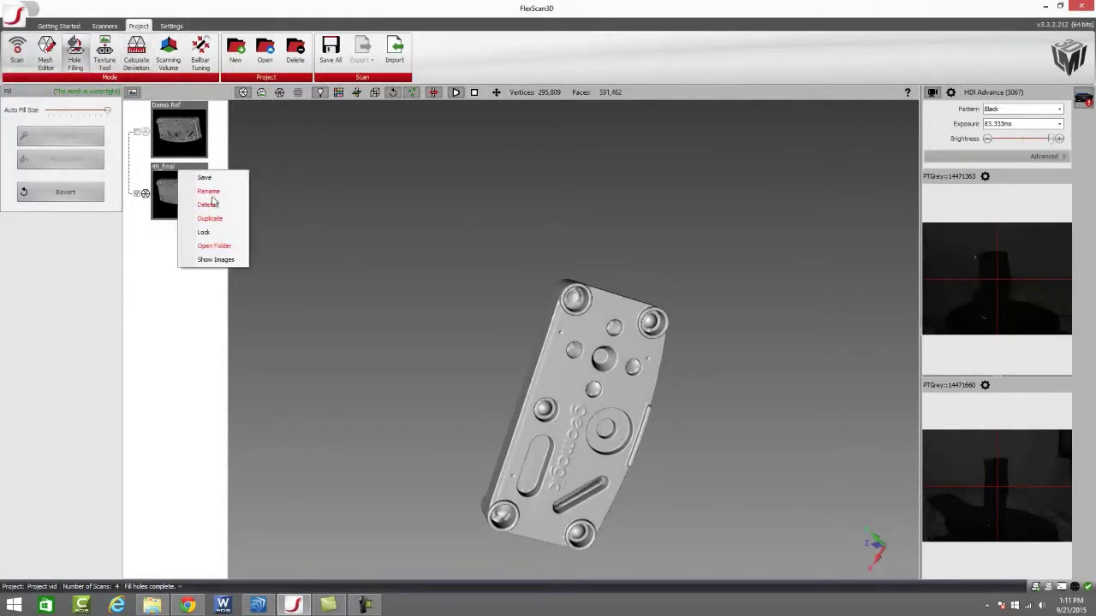
pyautogui.click(149, 195)
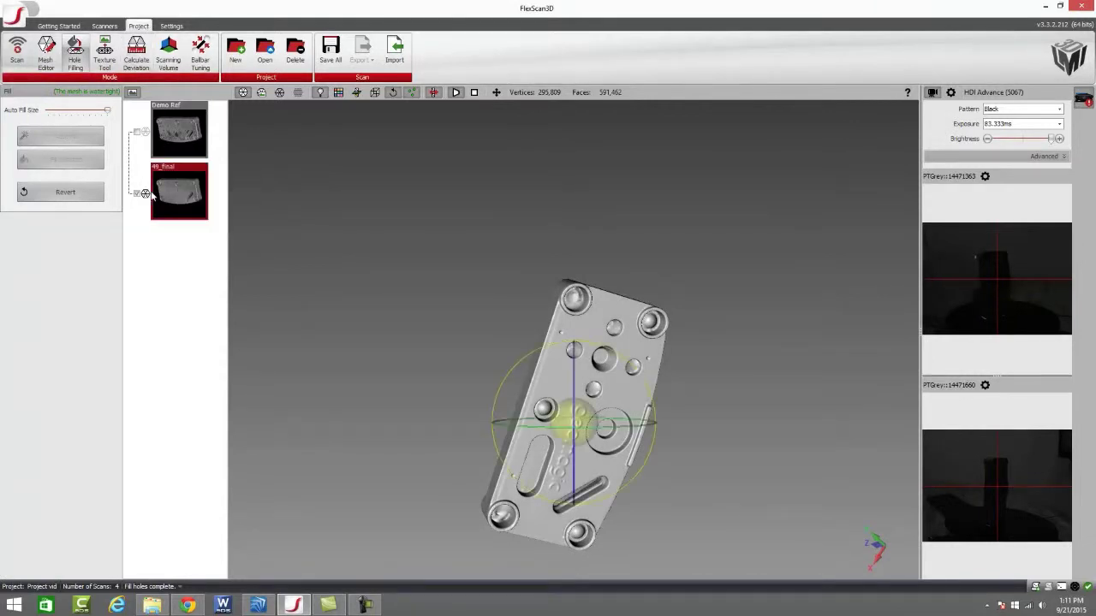
pyautogui.click(16, 51)
pyautogui.click(520, 342)
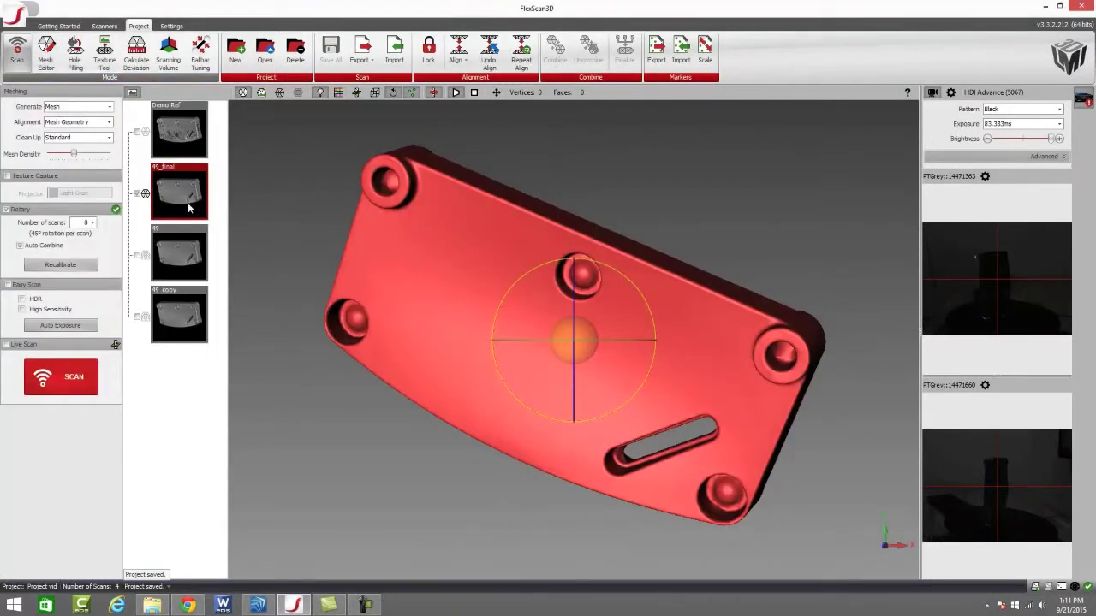
# Delete the 49_copy scan from the project.
pyautogui.rightClick(171, 317)
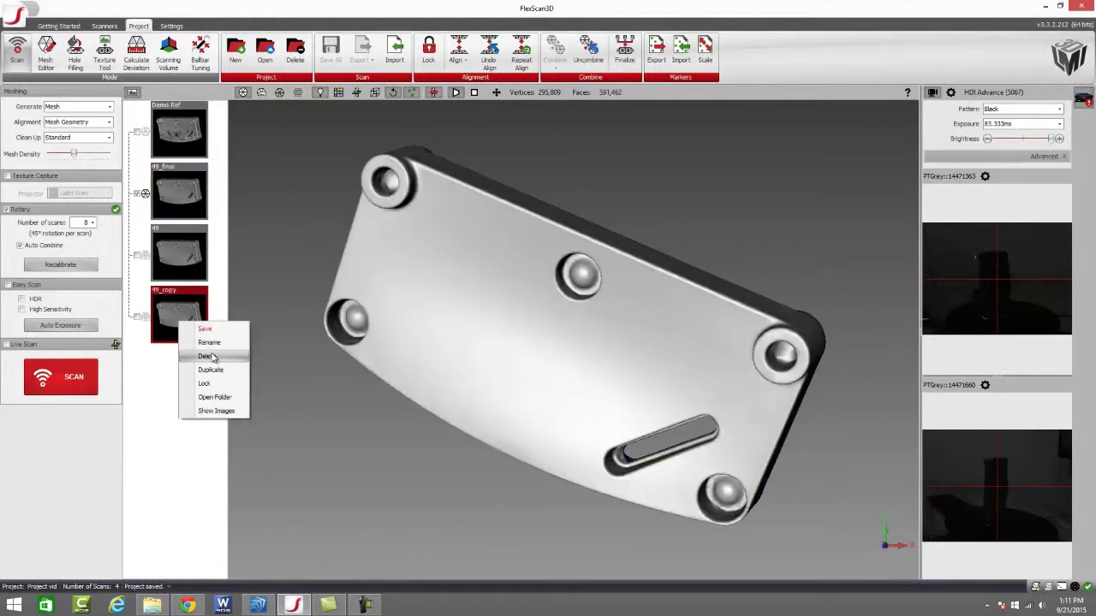
pyautogui.click(210, 354)
pyautogui.click(545, 347)
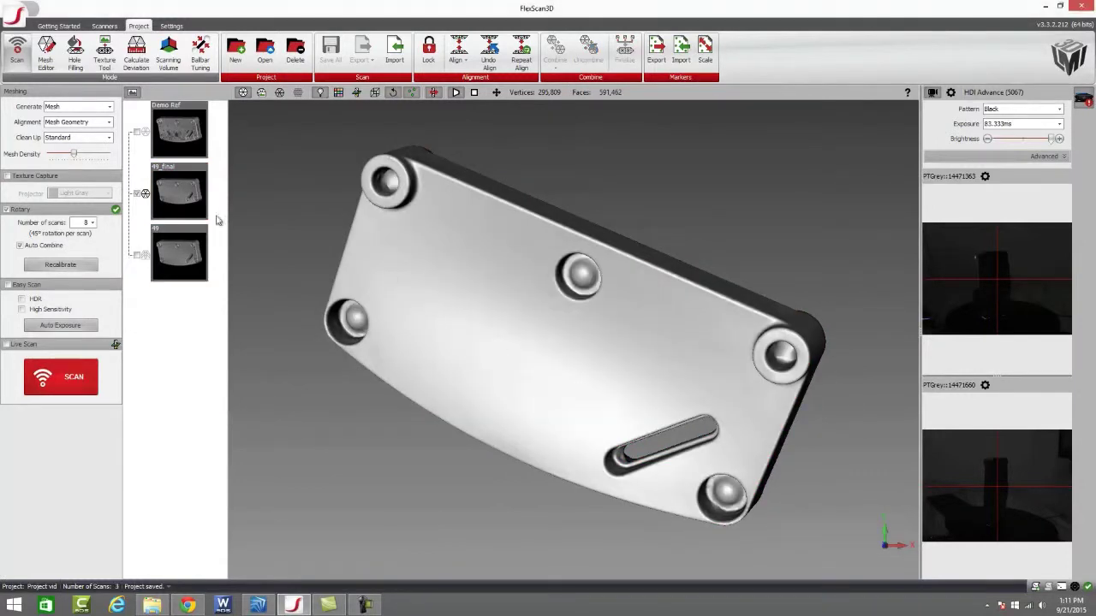
# Rename the 49_final scan to "Demo test".
pyautogui.rightClick(174, 208)
pyautogui.click(176, 208)
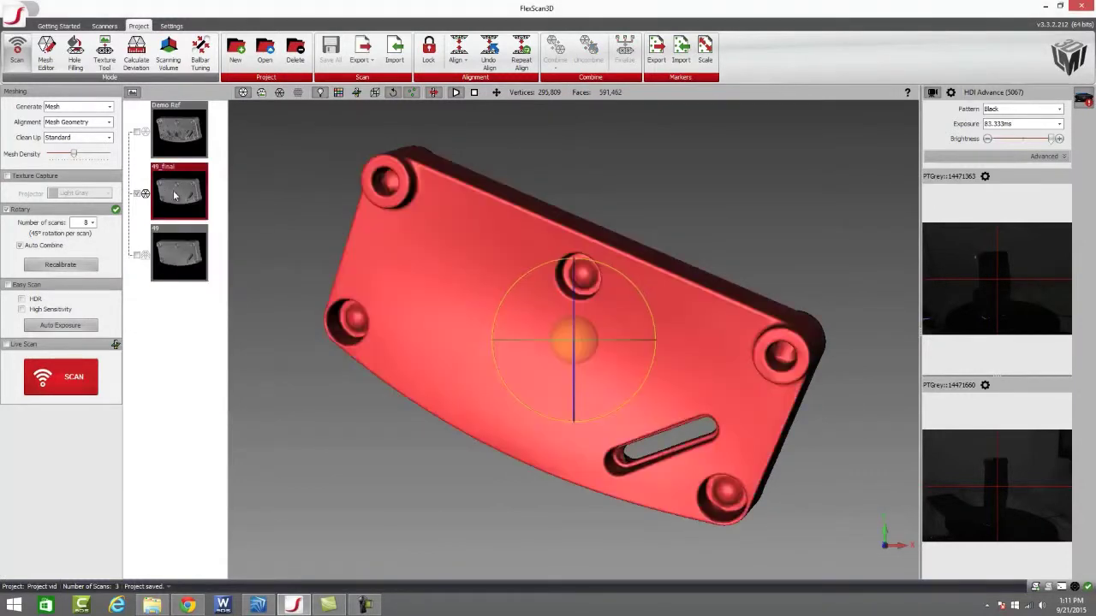
pyautogui.rightClick(190, 193)
pyautogui.click(221, 213)
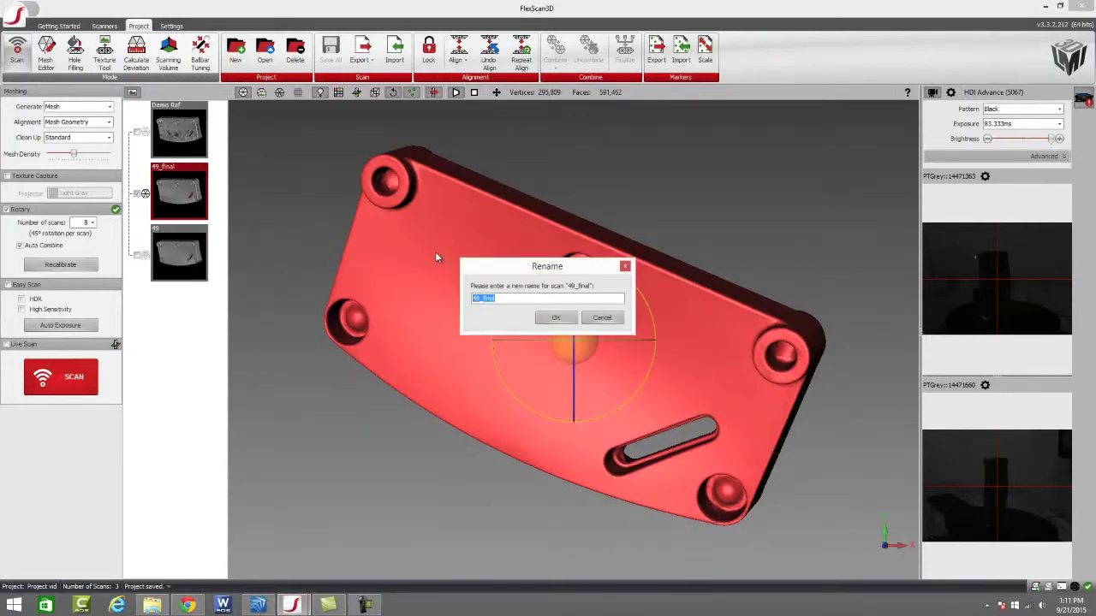
pyautogui.write('Demo te')
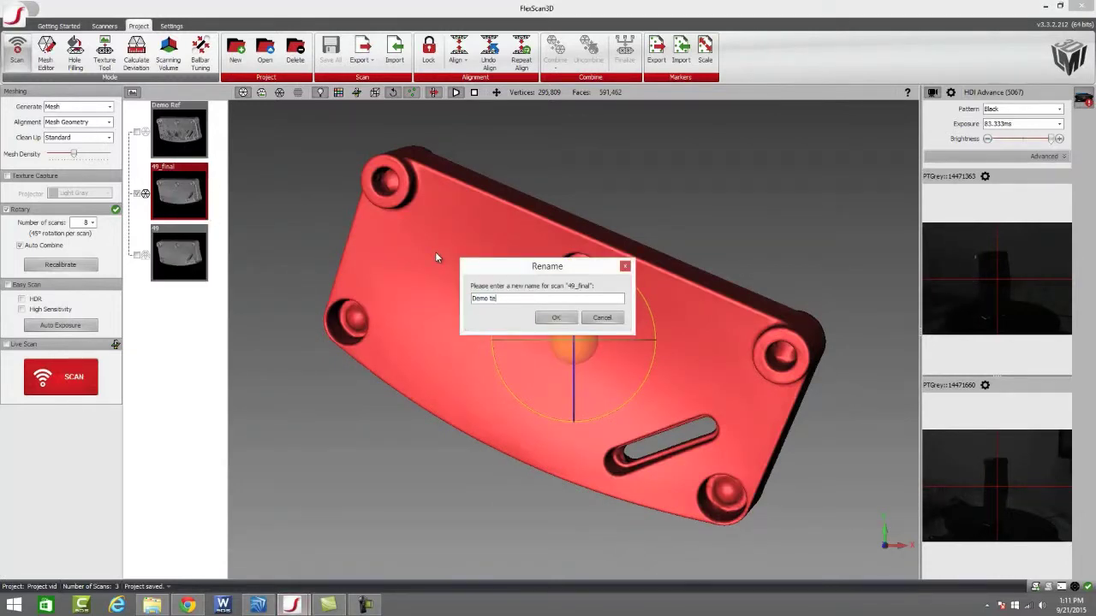
pyautogui.write('st')
pyautogui.click(556, 317)
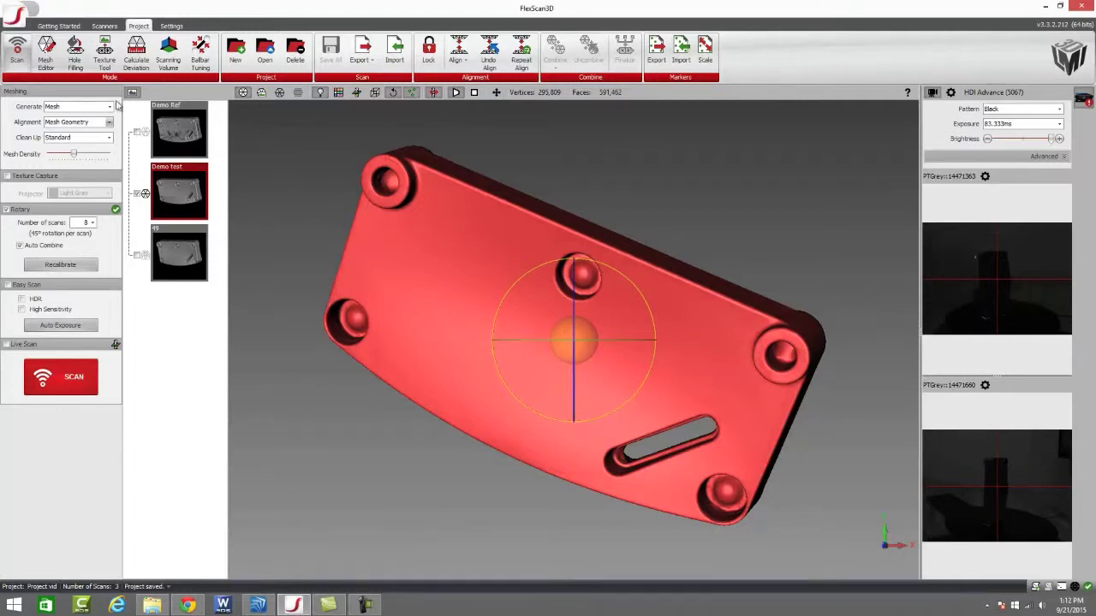
# Show the Demo Ref mesh and rotate it roughly into the orientation of Demo test.
pyautogui.click(137, 133)
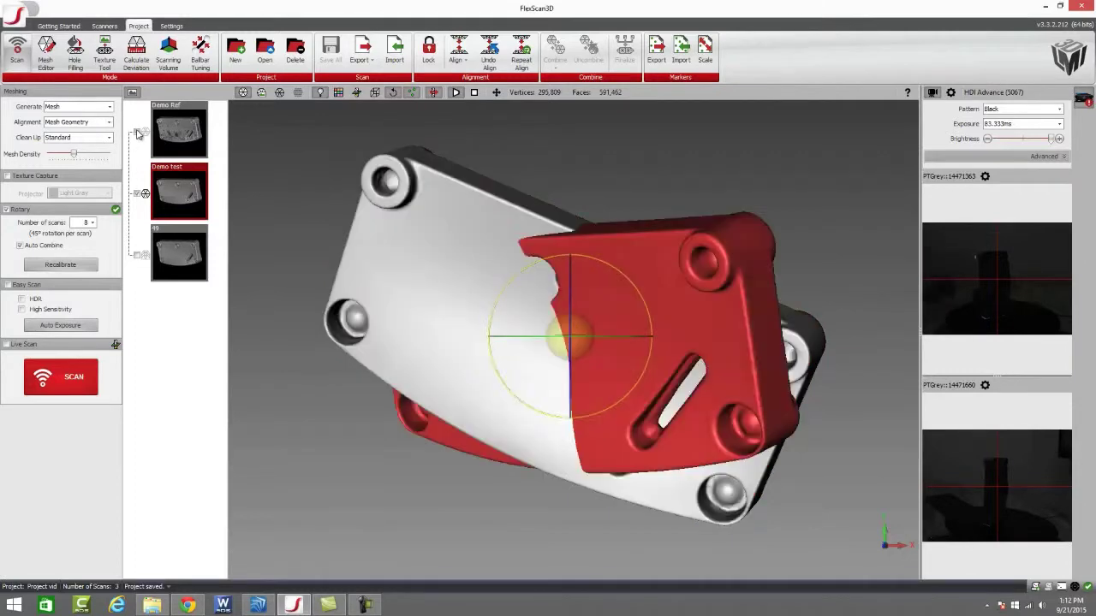
pyautogui.click(179, 130)
pyautogui.moveTo(654, 286); pyautogui.dragTo(653, 165)
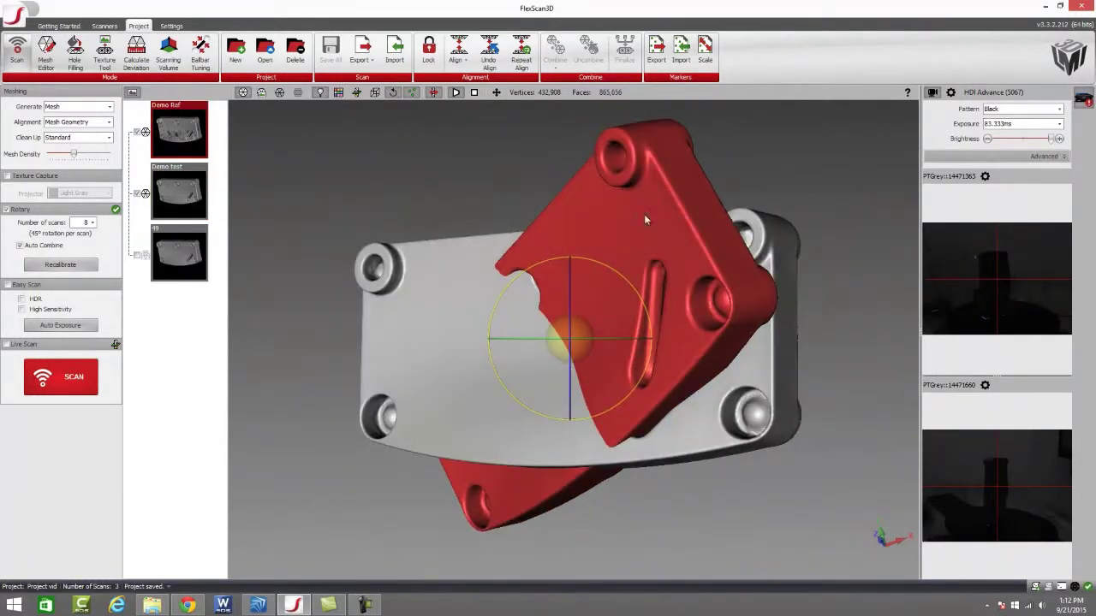
pyautogui.moveTo(647, 362); pyautogui.dragTo(599, 343)
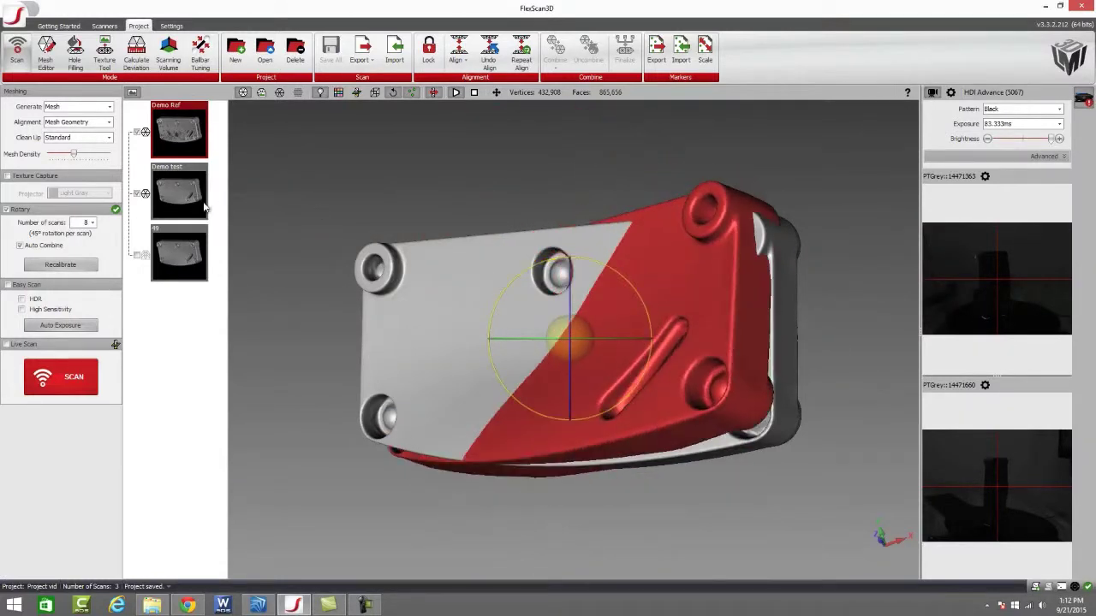
# Select Demo Ref and Demo test together and align the two meshes, checking their overlap.
pyautogui.moveTo(228, 179); pyautogui.dragTo(239, 211)
pyautogui.keyDown('ctrl'); pyautogui.click(193, 180); pyautogui.keyUp('ctrl')
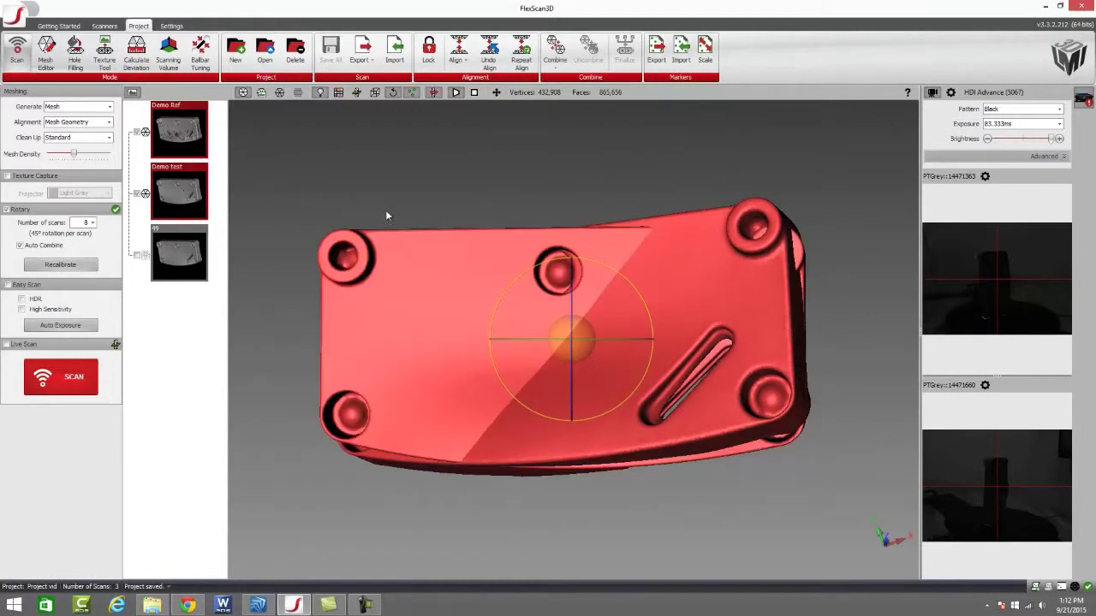
pyautogui.click(461, 53)
pyautogui.moveTo(504, 109); pyautogui.dragTo(586, 368)
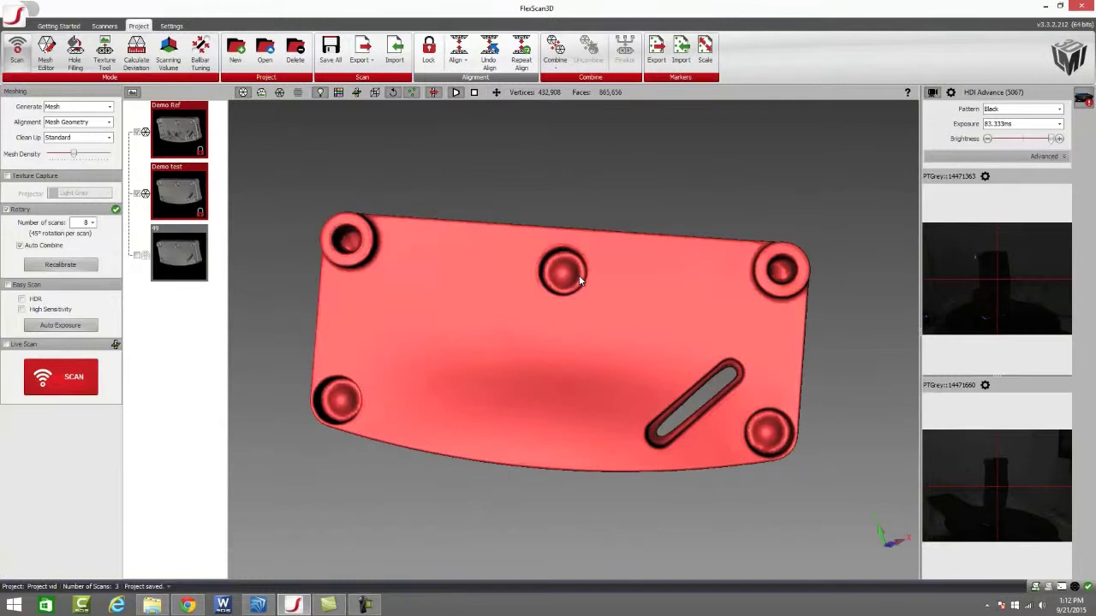
# Save the altered files and calculate the deviation with Demo Ref as reference and Demo test as target.
pyautogui.click(136, 53)
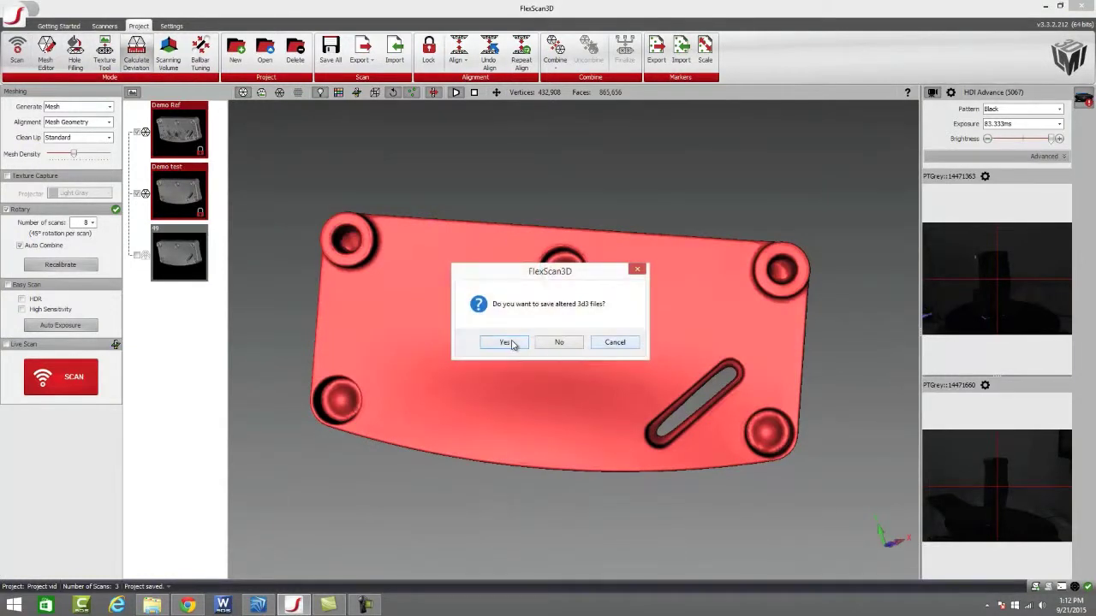
pyautogui.click(508, 343)
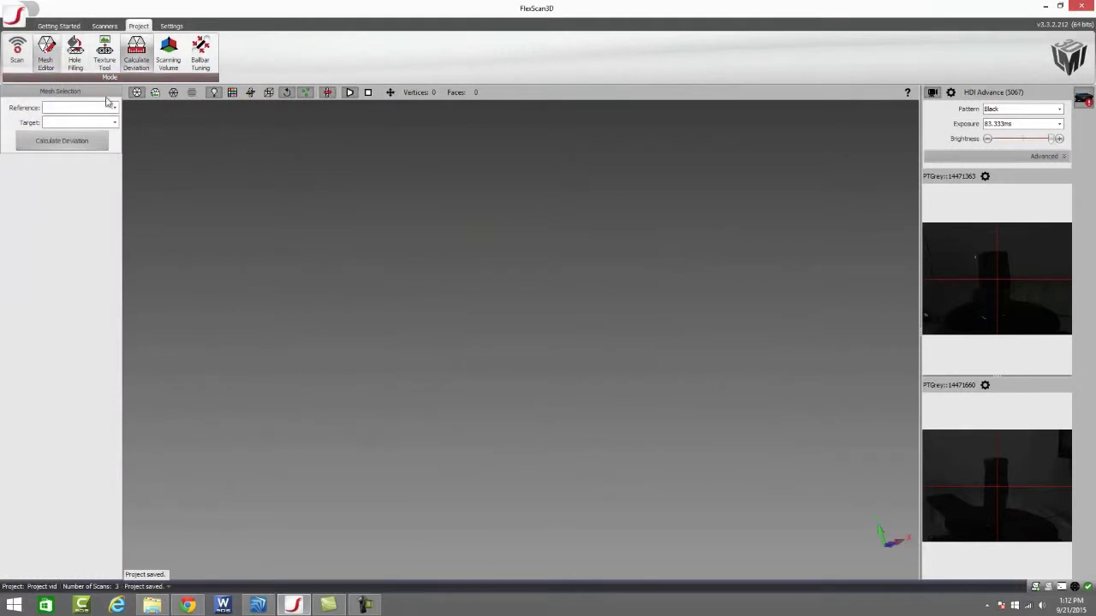
pyautogui.click(112, 107)
pyautogui.click(98, 134)
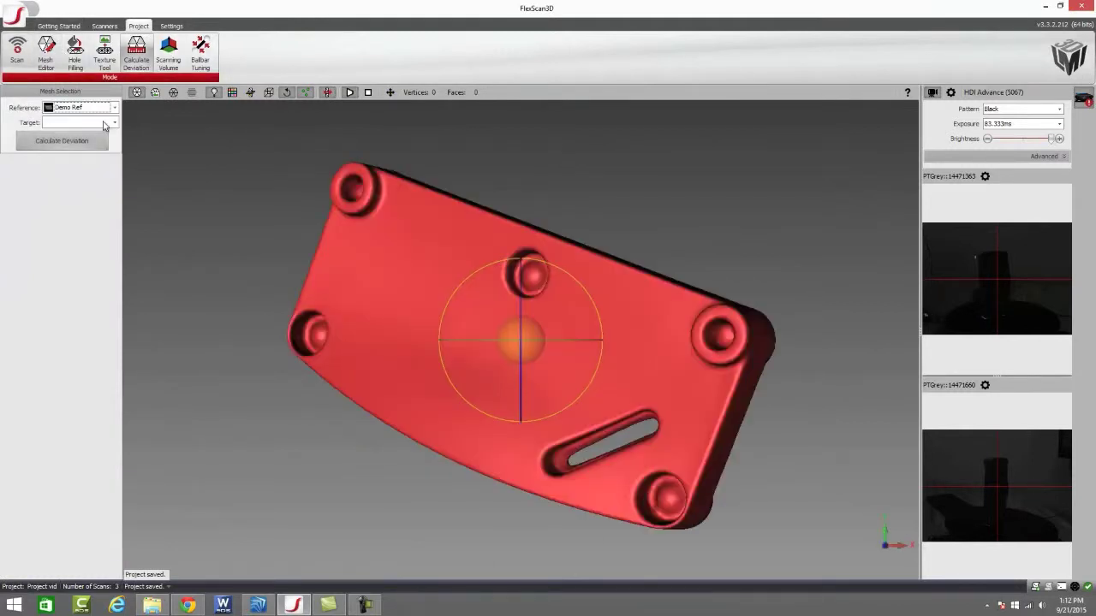
pyautogui.click(105, 123)
pyautogui.click(108, 183)
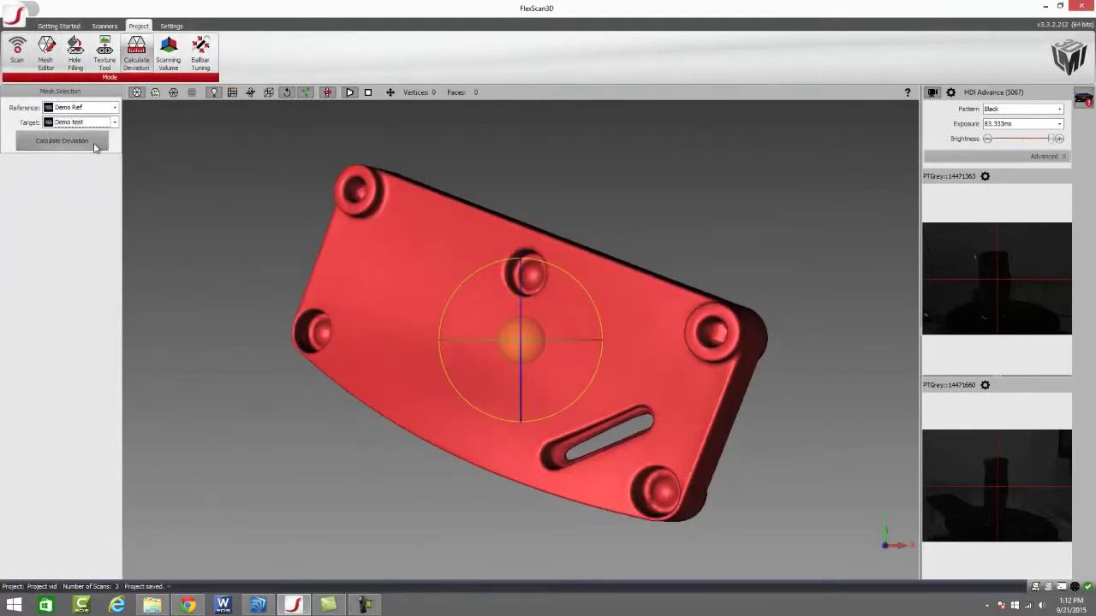
pyautogui.click(93, 144)
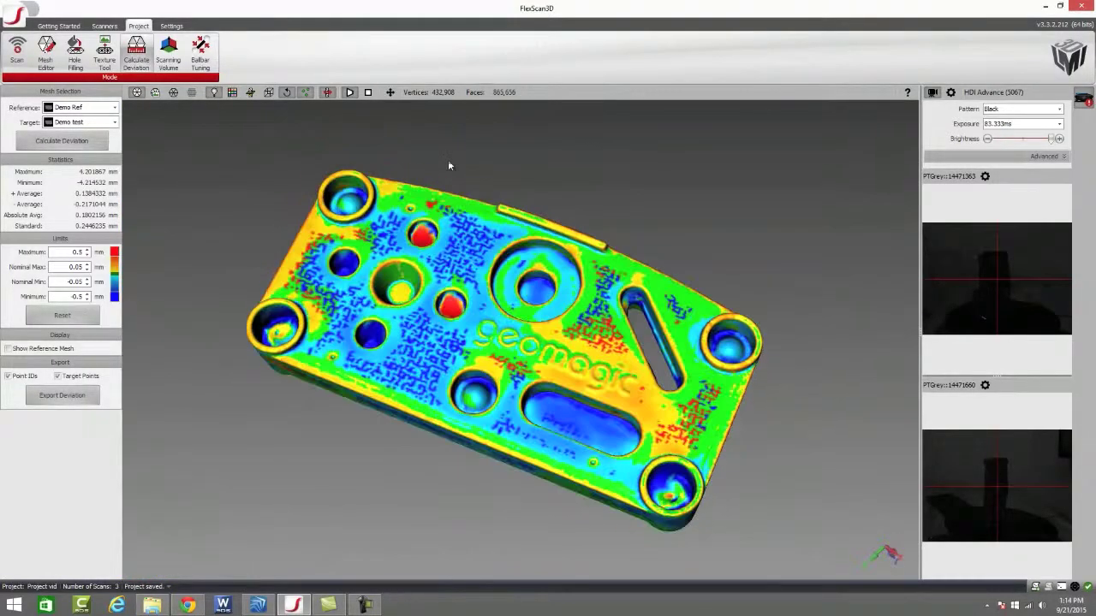
# Examine the deviation colour map on the engraved face, side walls and back of the part.
pyautogui.moveTo(448, 161); pyautogui.dragTo(466, 180)
pyautogui.scroll(5, 451, 264)
pyautogui.moveTo(467, 118); pyautogui.dragTo(455, 281)
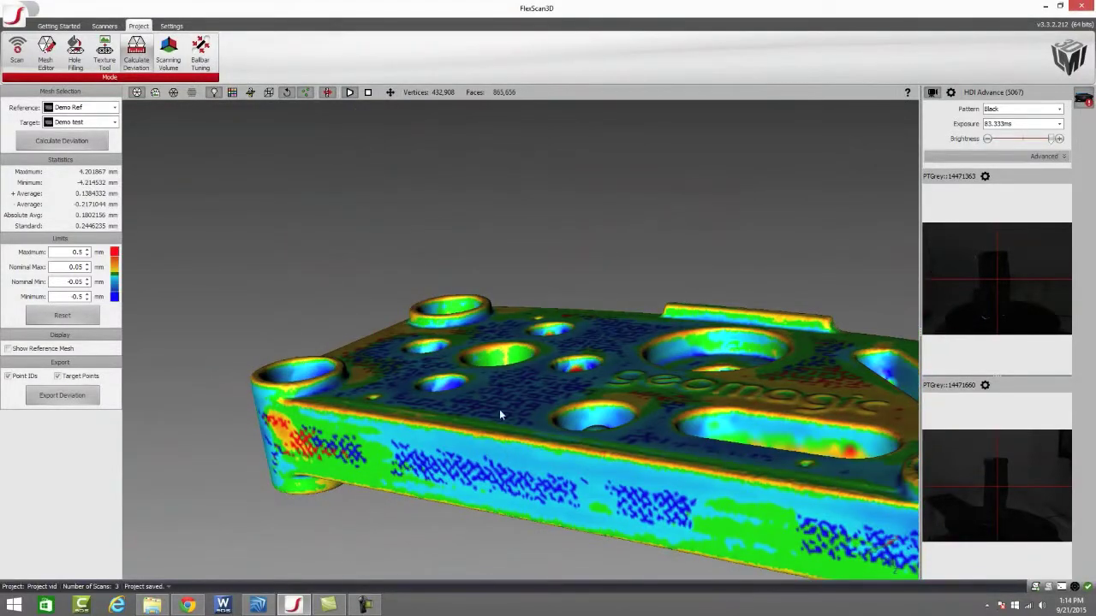
pyautogui.moveTo(526, 499); pyautogui.dragTo(524, 425)
pyautogui.moveTo(528, 301); pyautogui.dragTo(681, 339)
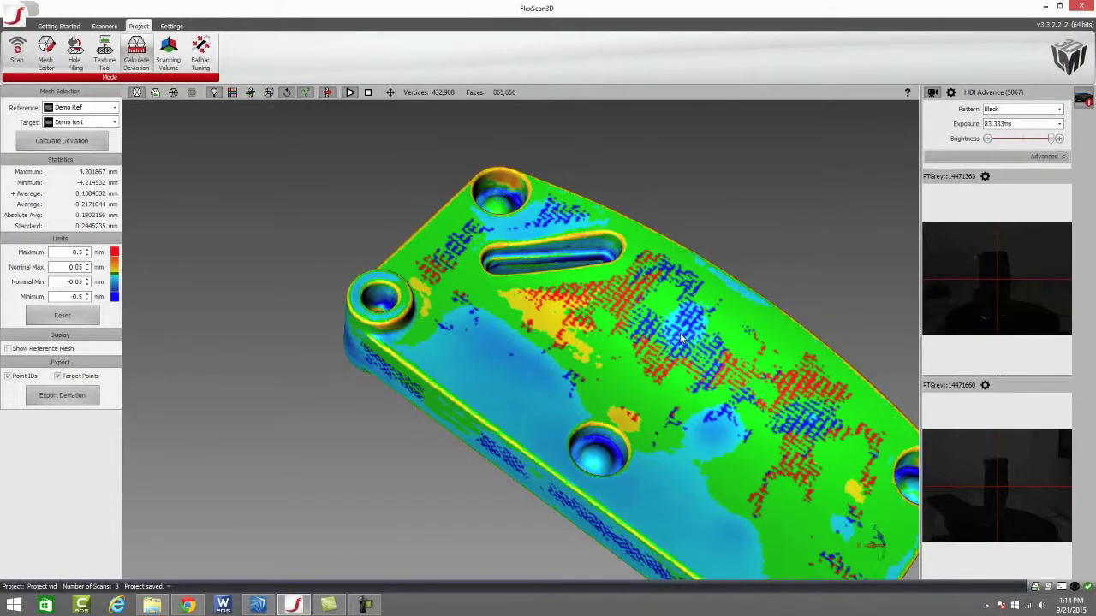
pyautogui.moveTo(605, 265)
pyautogui.mouseDown()
pyautogui.moveTo(589, 361)
pyautogui.moveTo(605, 271)
pyautogui.mouseUp()
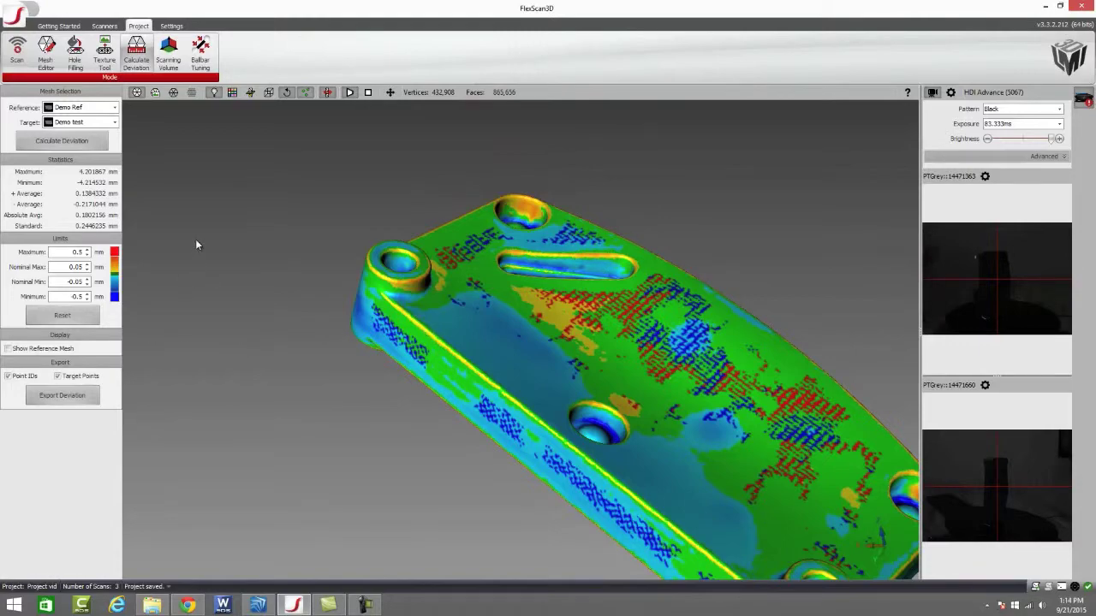
pyautogui.moveTo(198, 243); pyautogui.dragTo(158, 324)
pyautogui.doubleClick(254, 299)
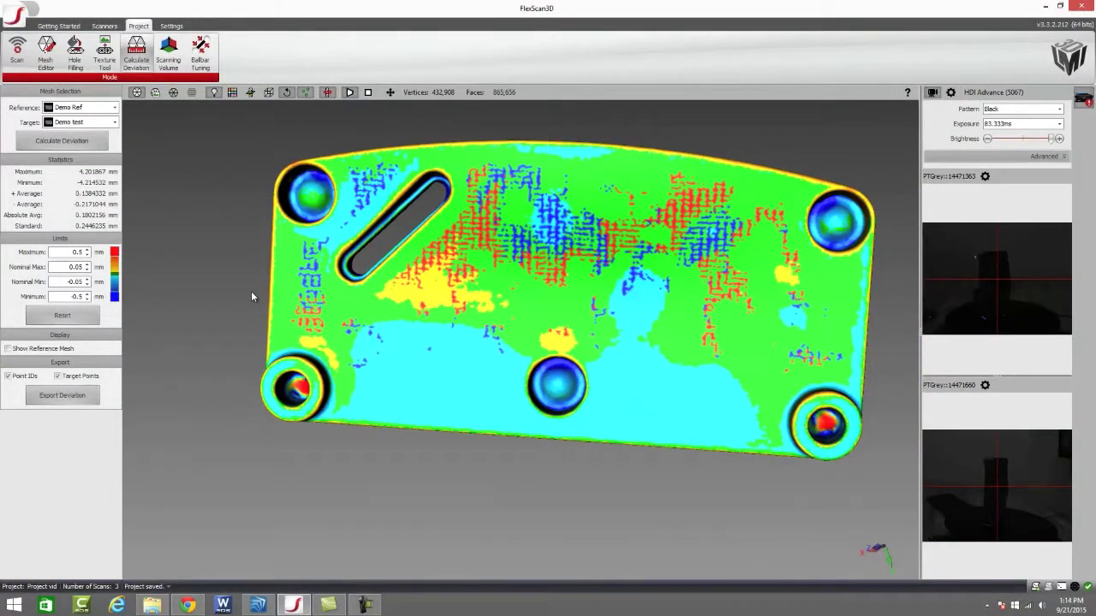